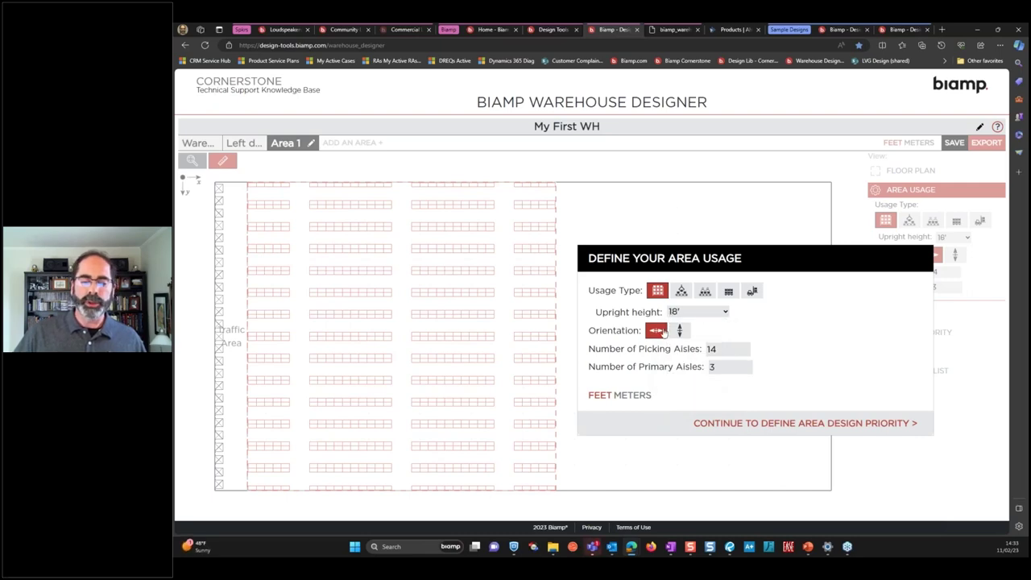
Step: Set Area 1's rack orientation to vertical with 17 picking aisles and 2 primary aisles, and continue to its design priority
click(679, 331)
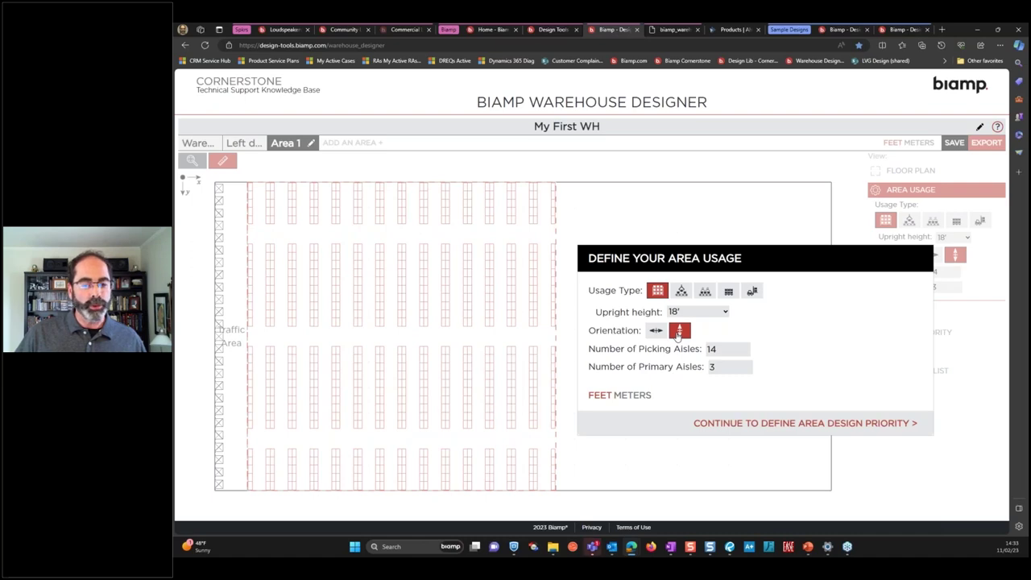
click(748, 347)
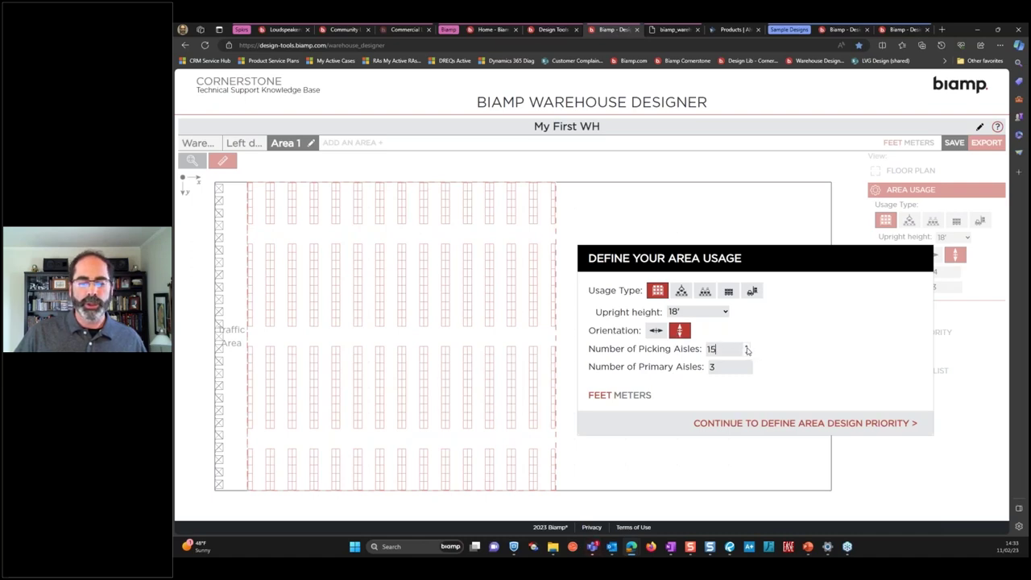
click(748, 348)
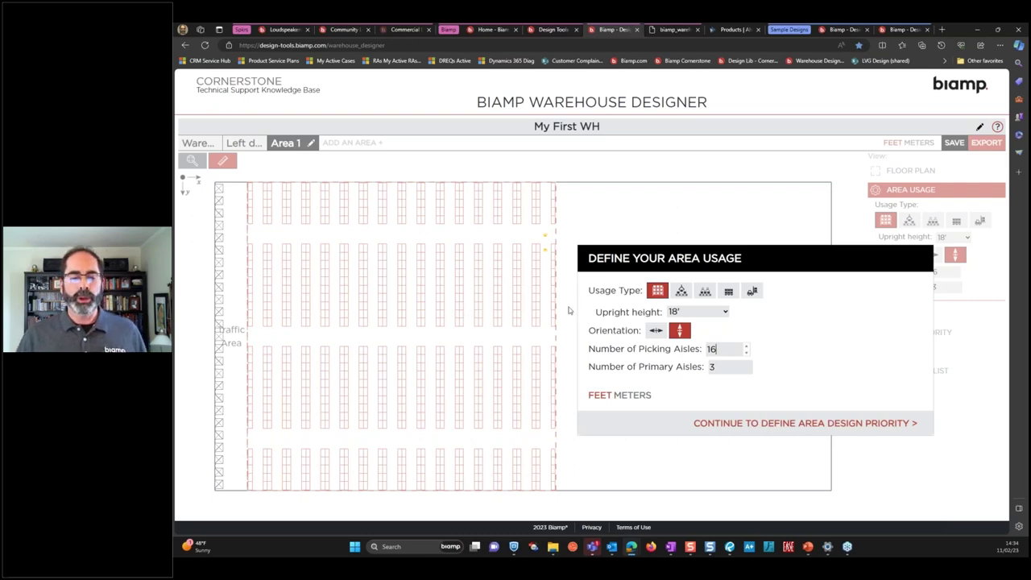
click(747, 347)
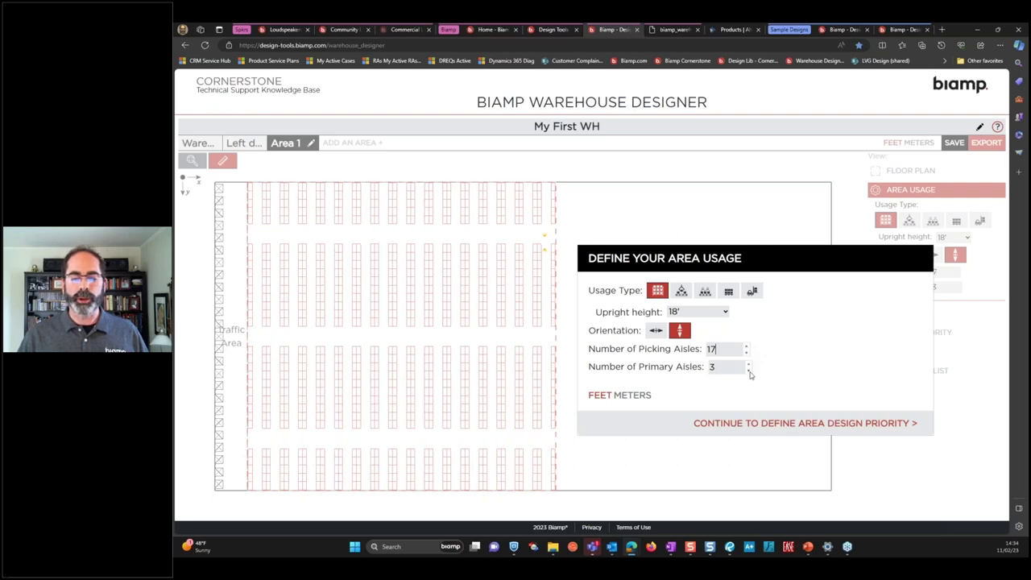
click(749, 371)
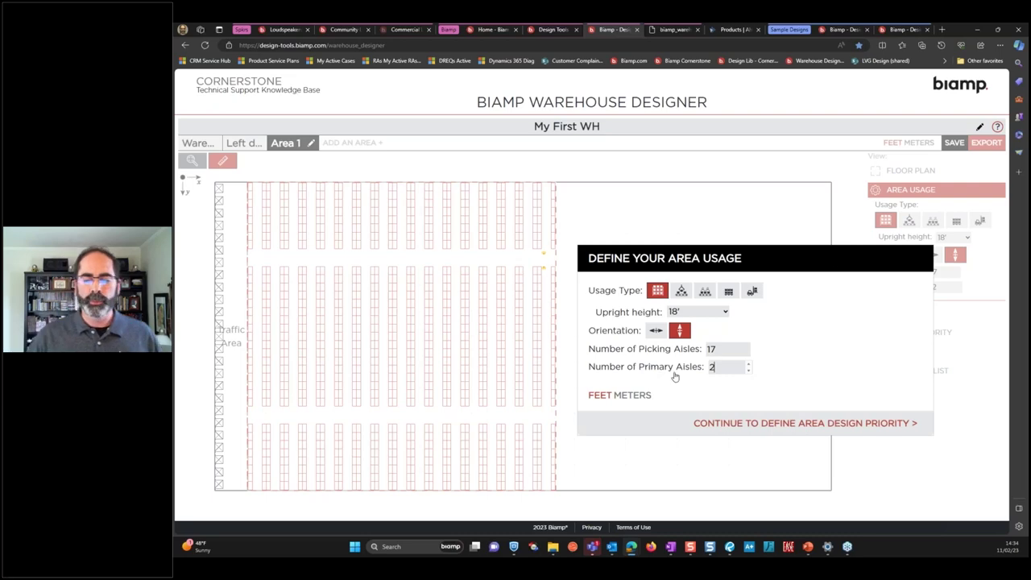
click(731, 425)
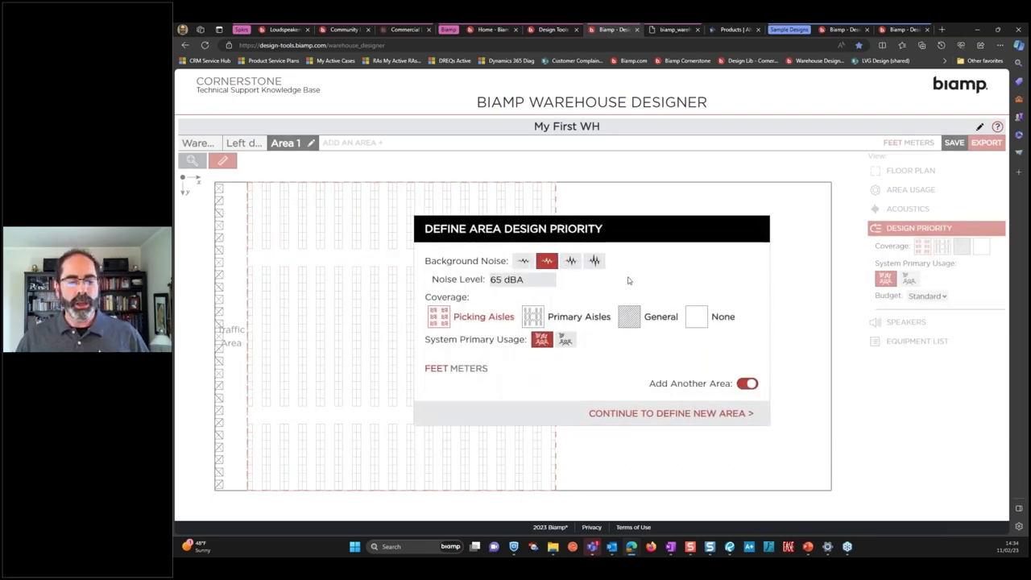
Step: Try the other background noise presets for Area 1 and return to the 65 dBA level
click(571, 262)
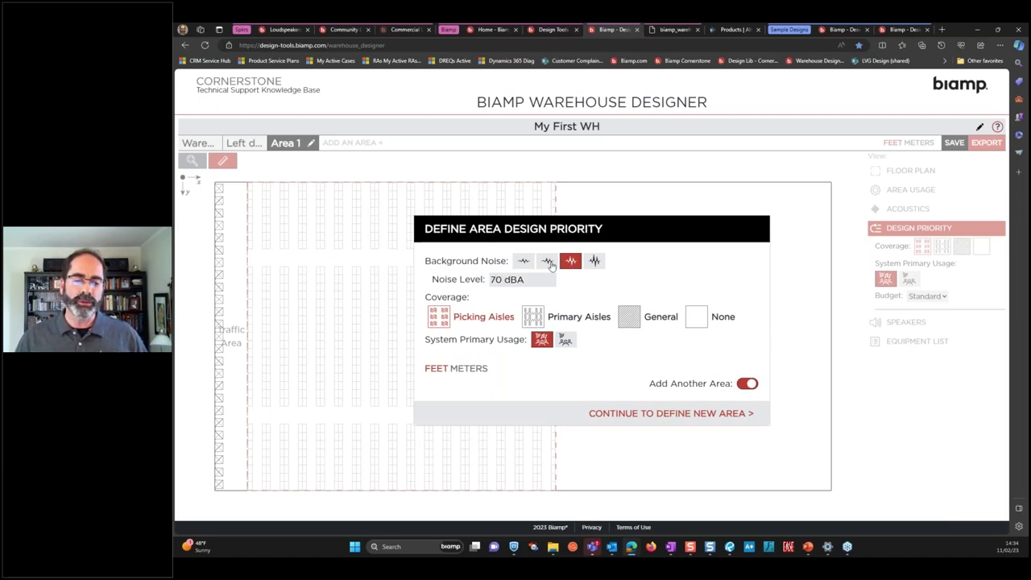
click(523, 261)
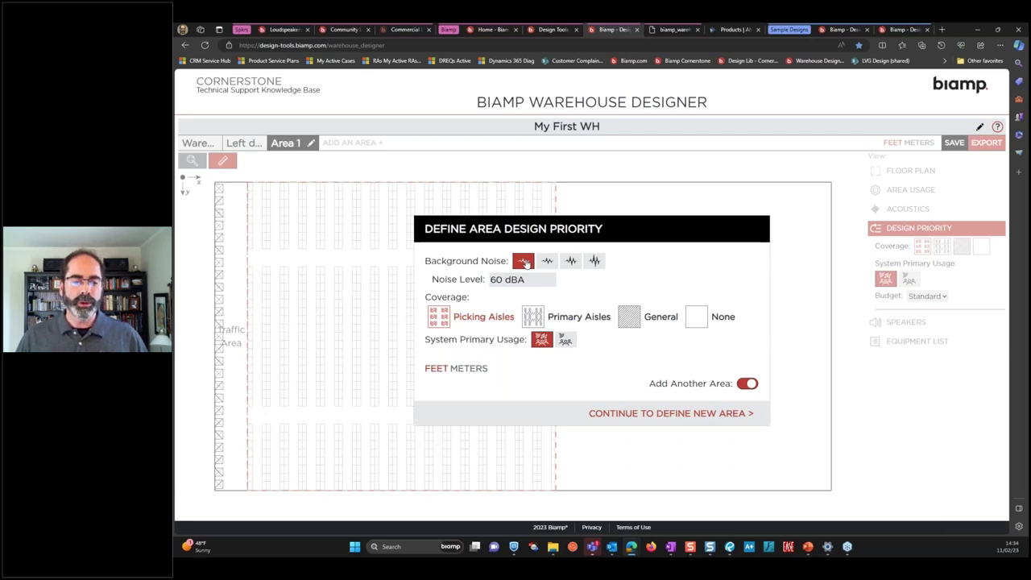
click(594, 262)
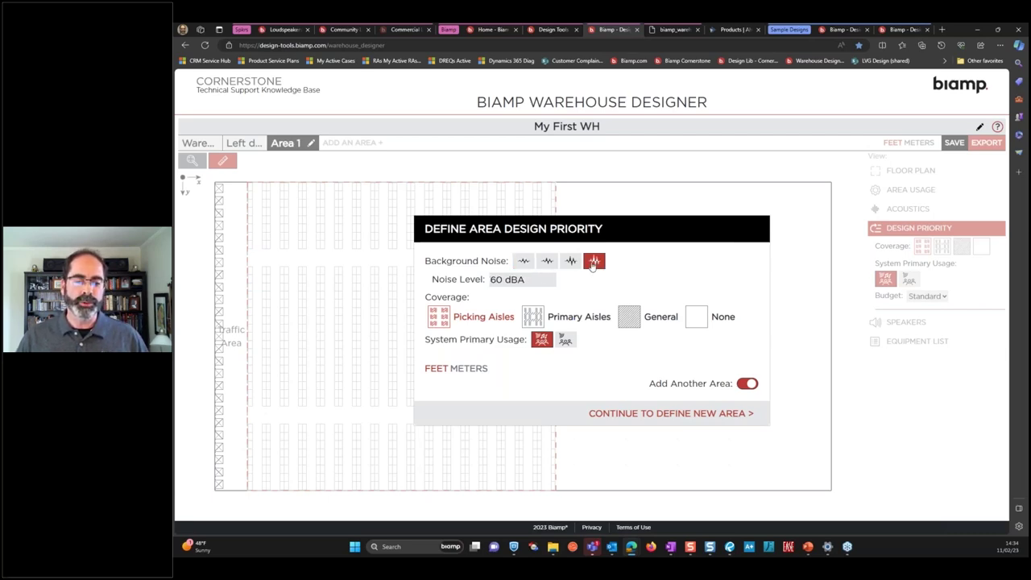
click(547, 262)
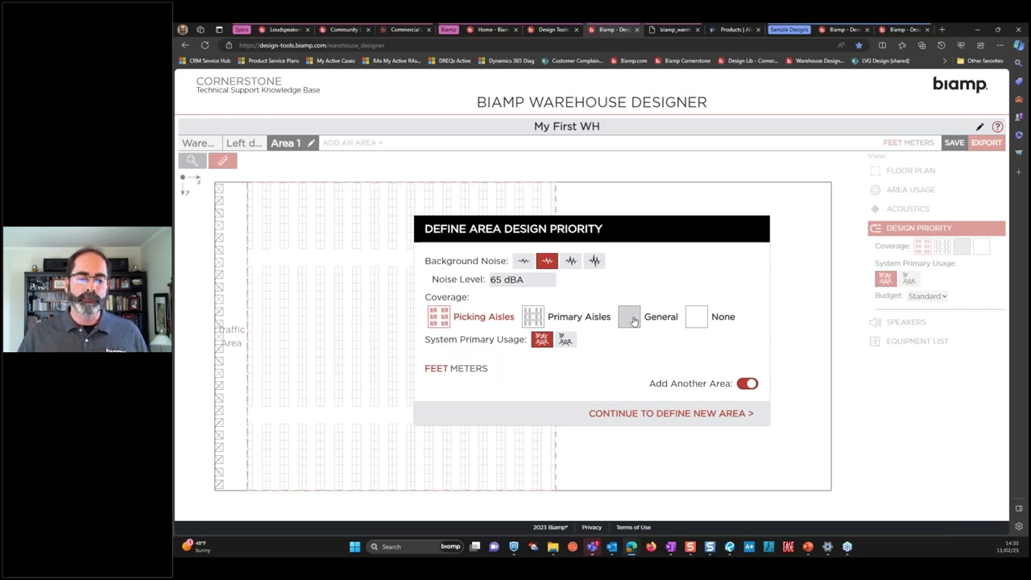
Step: Set Area 1's system primary usage to the alternative to Paging and Background Music, and continue to define a new area
click(543, 343)
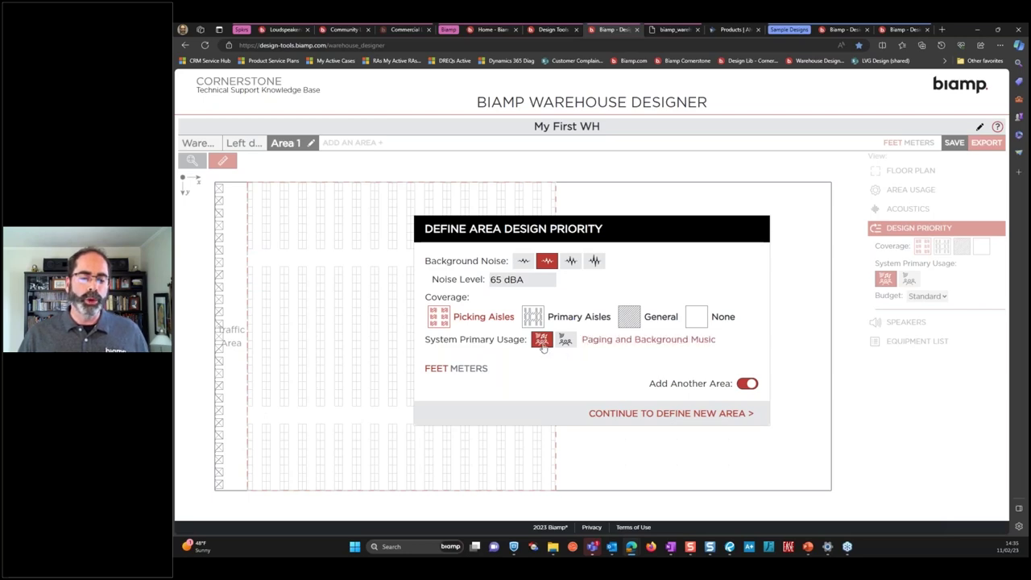
click(568, 342)
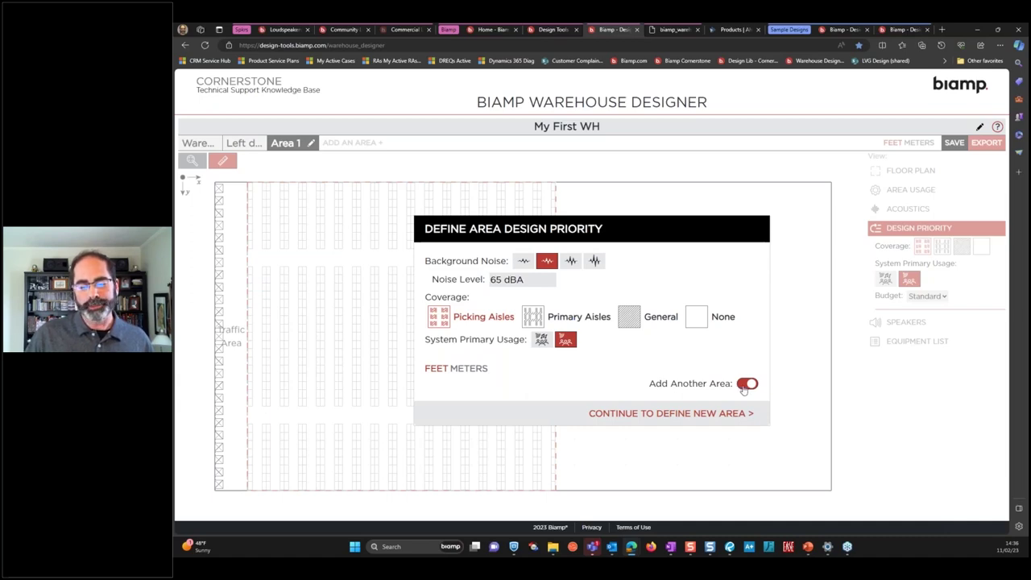
click(693, 413)
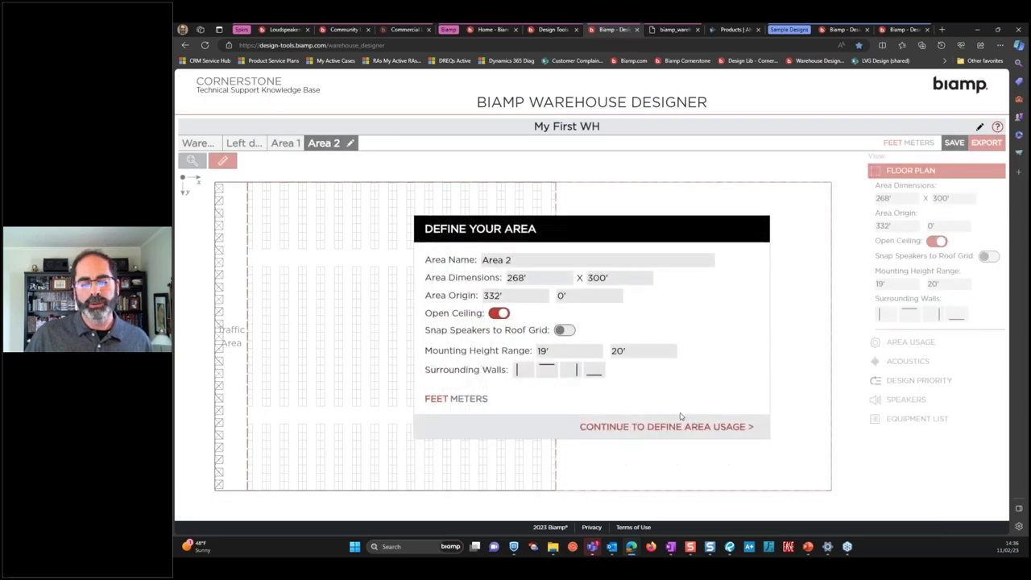
Step: Set the new area's horizontal dimension to 150' and name the area Cold
double_click(516, 277)
text(150)
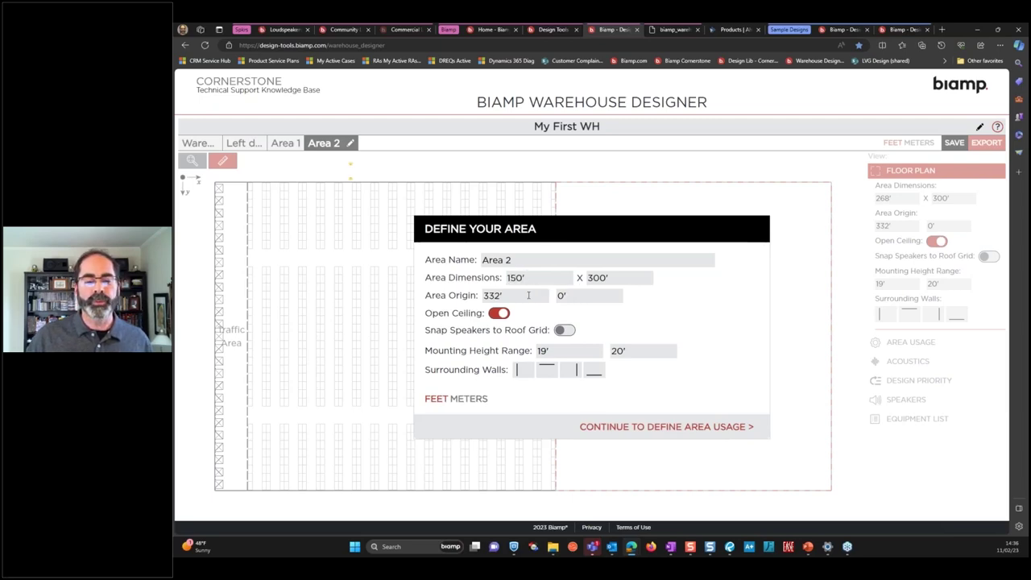
click(491, 299)
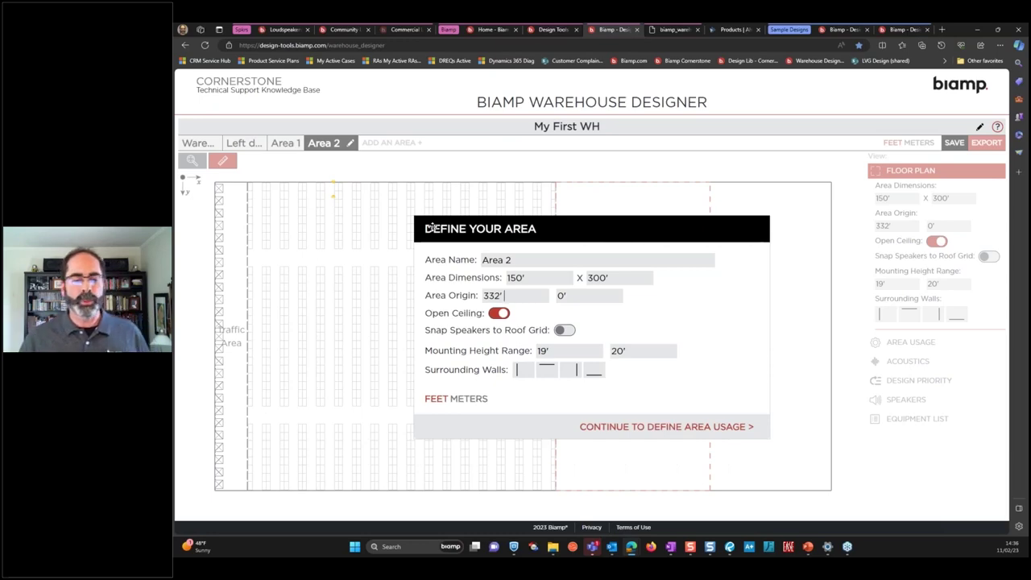
drag(522, 259, 482, 259)
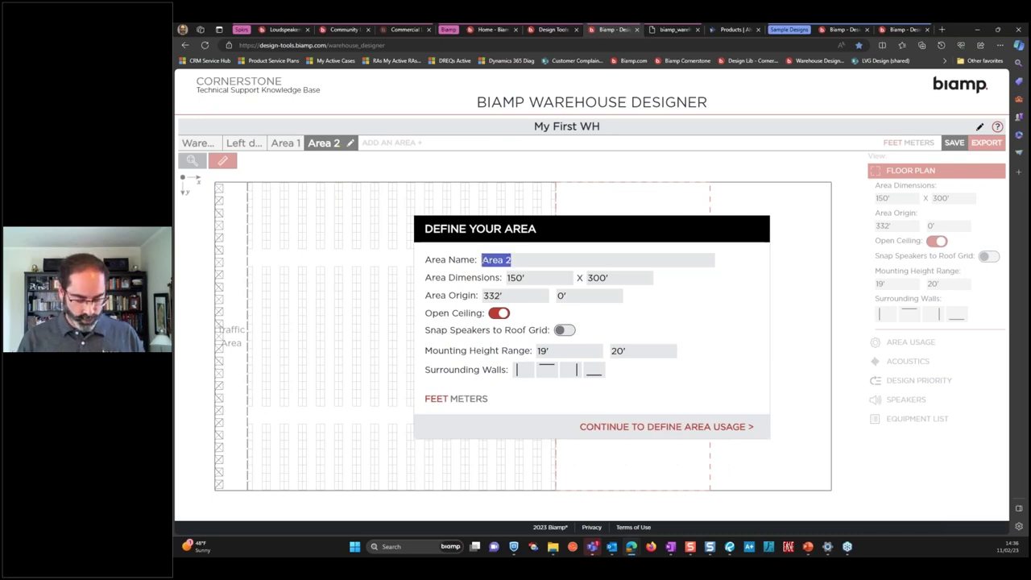
text(Cold)
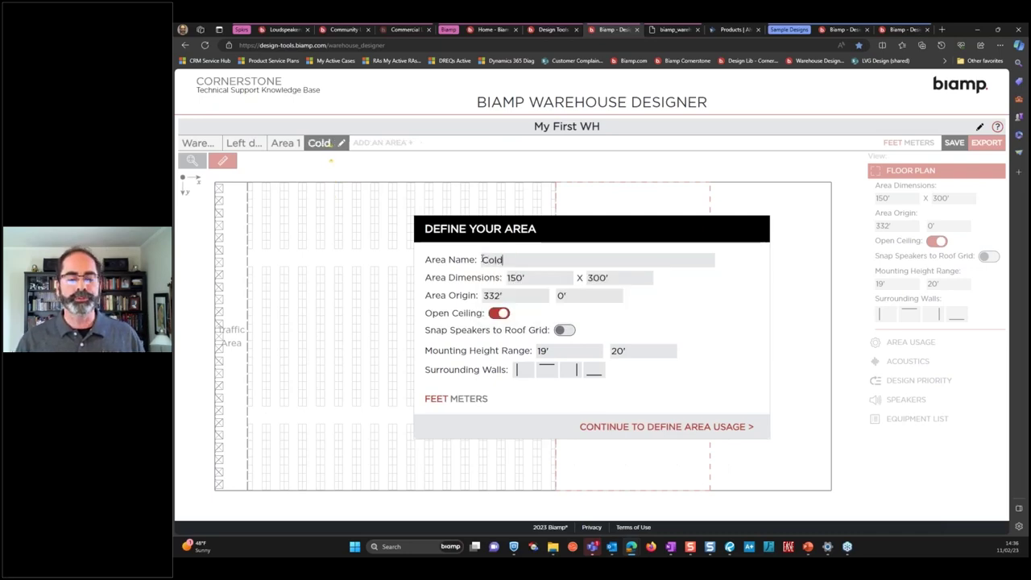
click(546, 282)
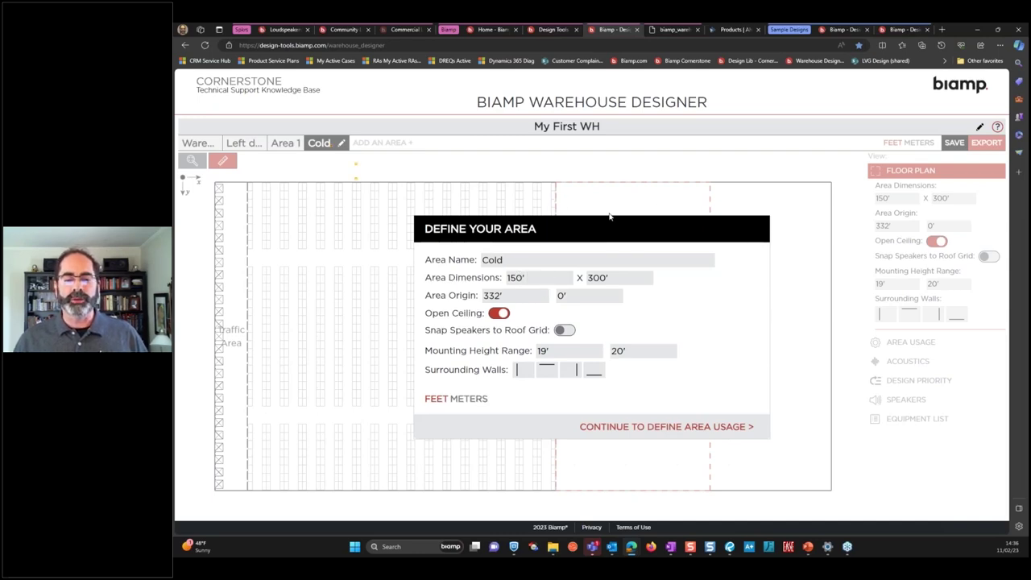
Step: Give the Cold area a closed ceiling 18' high and set both ends of its mounting height range to 16'
drag(604, 228, 382, 224)
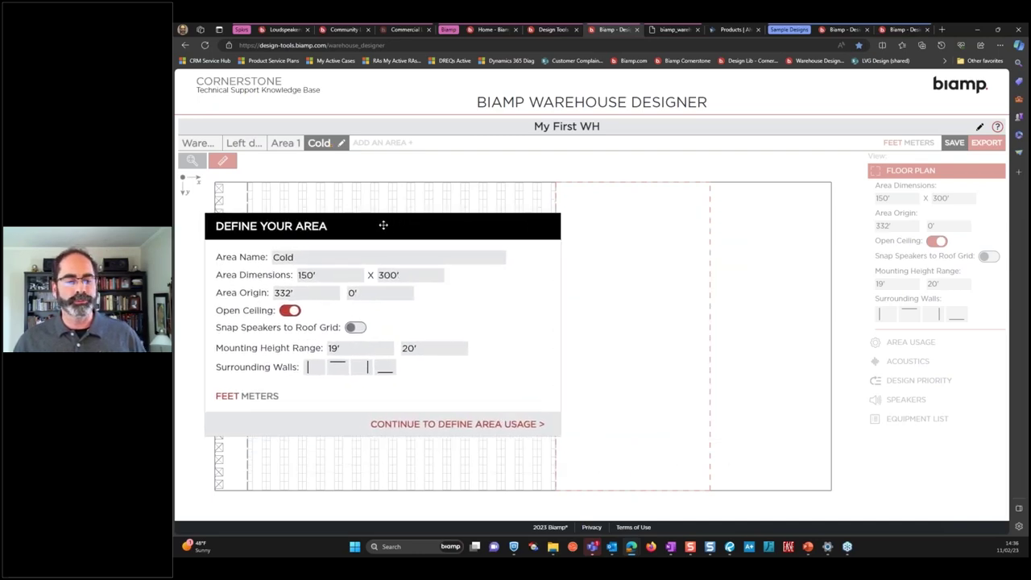
click(276, 314)
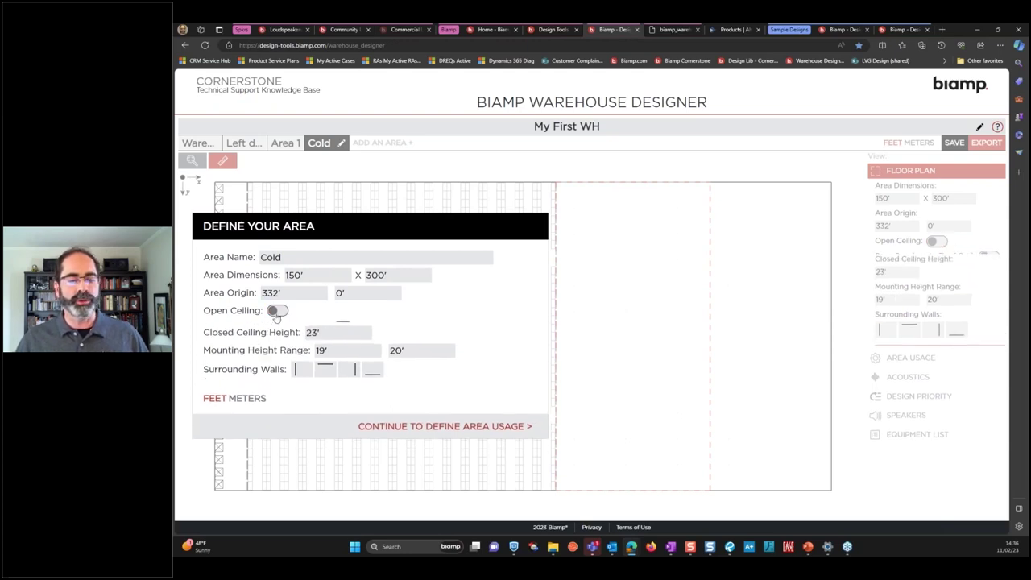
drag(322, 331, 294, 331)
text(18)
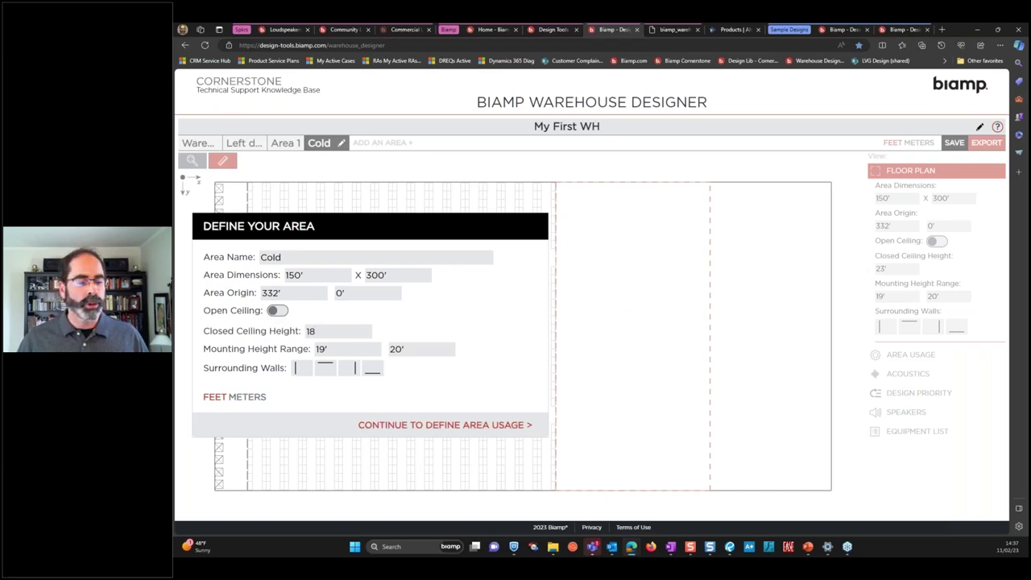
drag(335, 350, 300, 344)
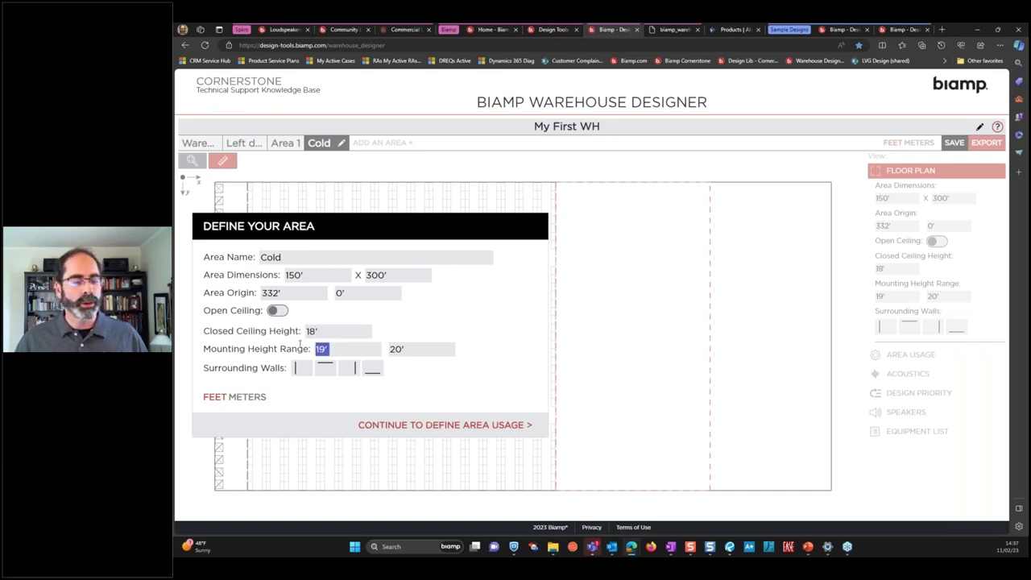
text(16)
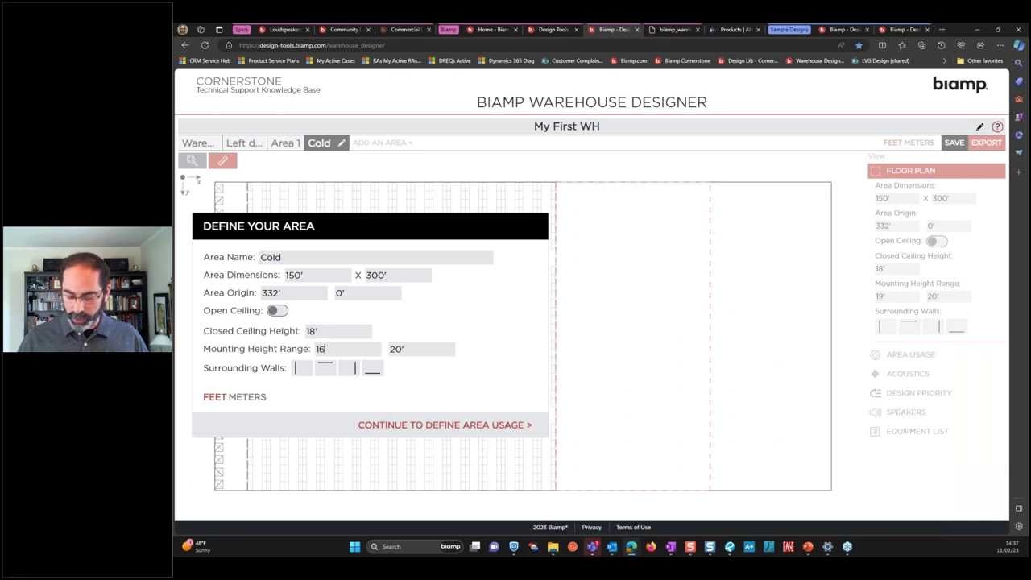
drag(407, 350, 385, 353)
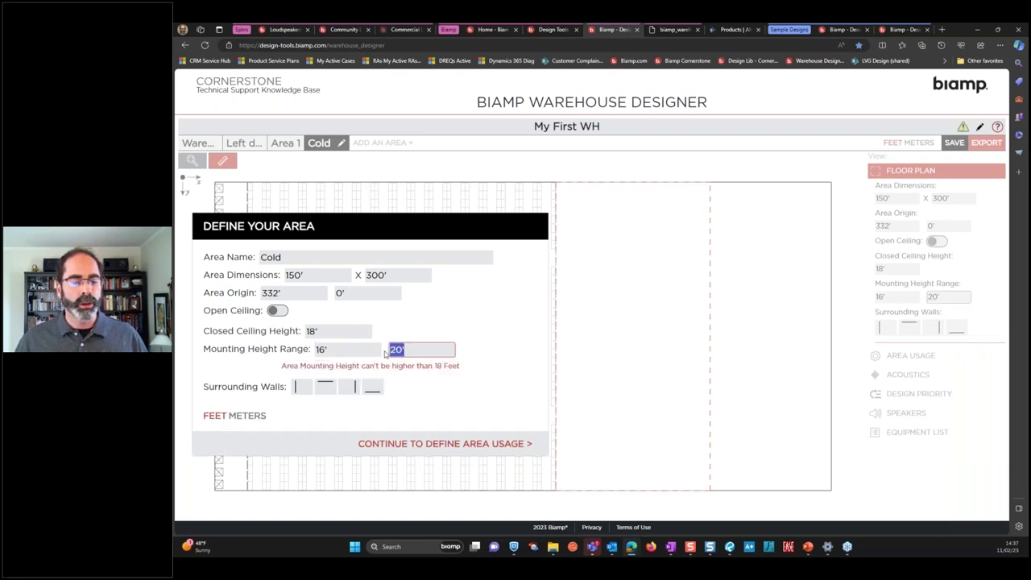
text(16)
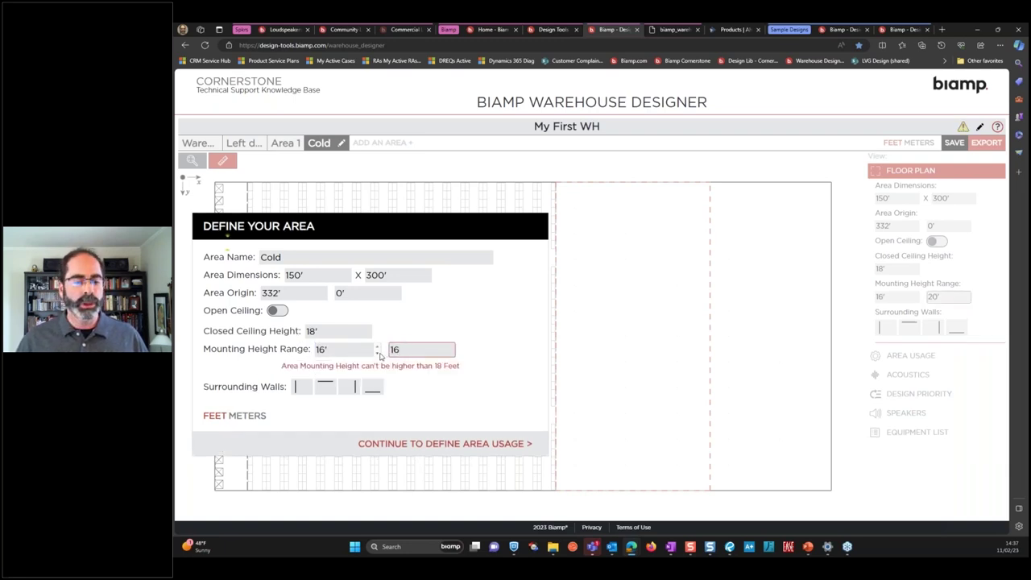
click(372, 353)
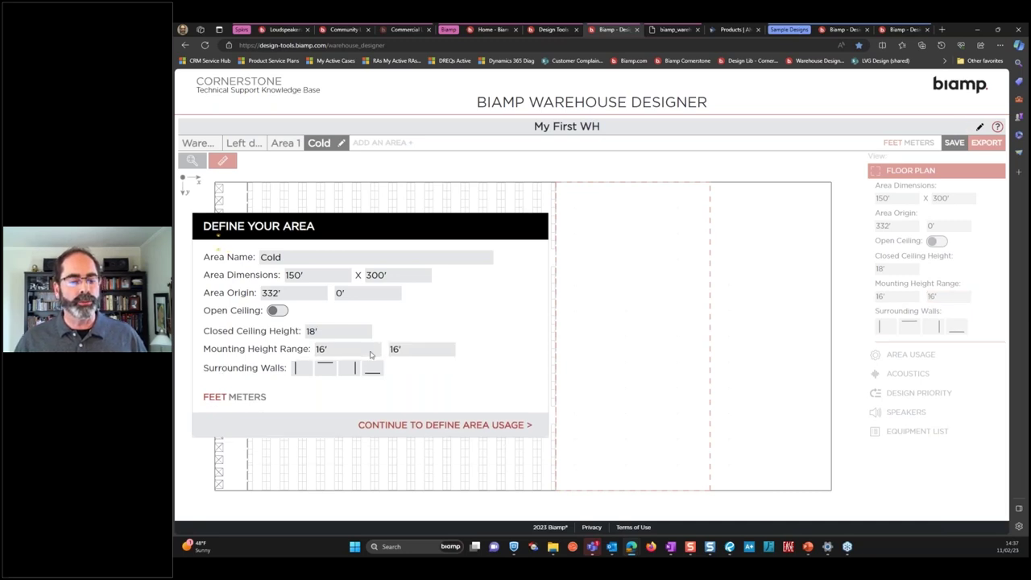
Step: Enclose the Cold area with surrounding walls on all four sides and continue to its area usage
click(299, 370)
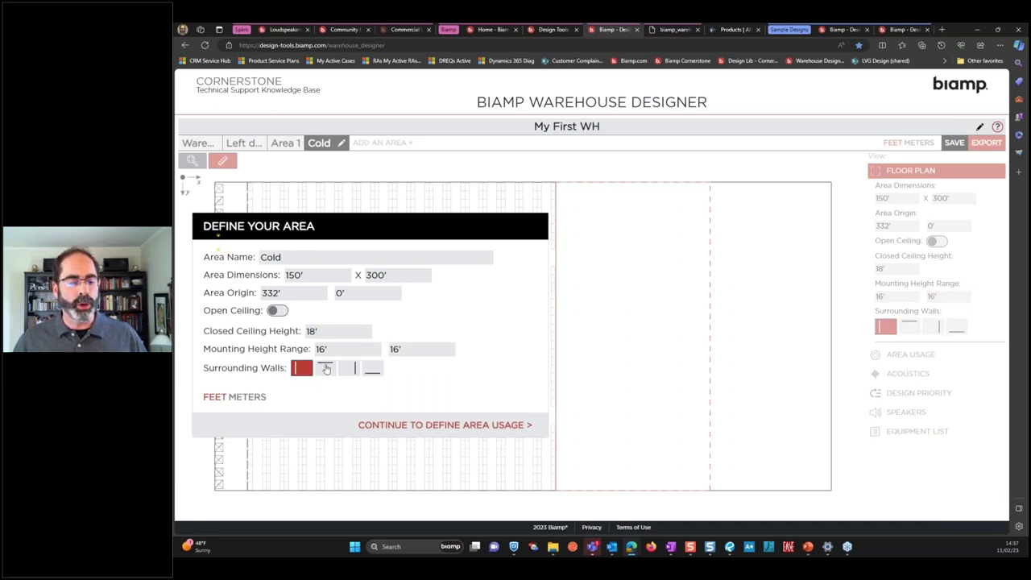
click(326, 369)
click(348, 368)
click(371, 369)
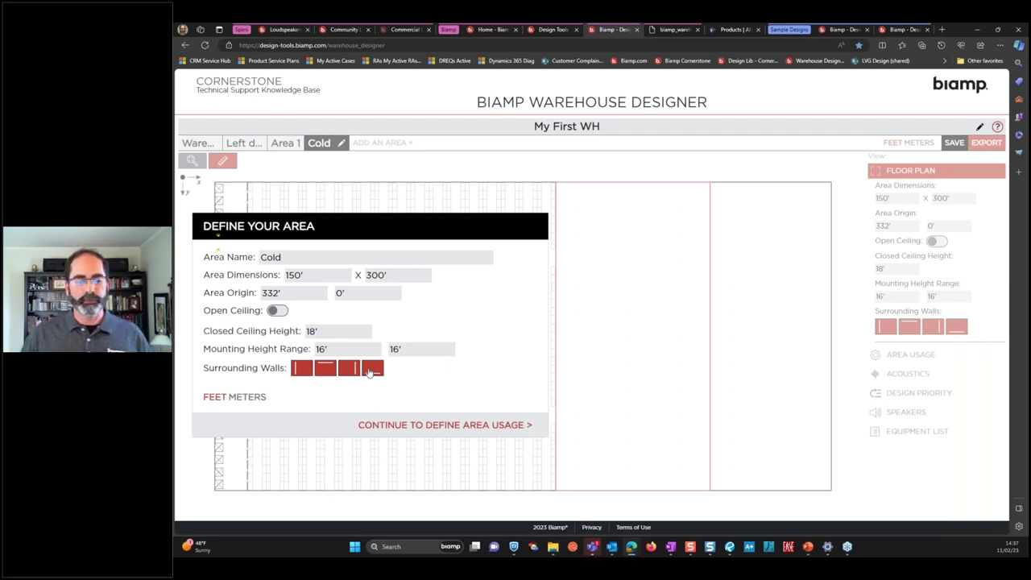
click(421, 427)
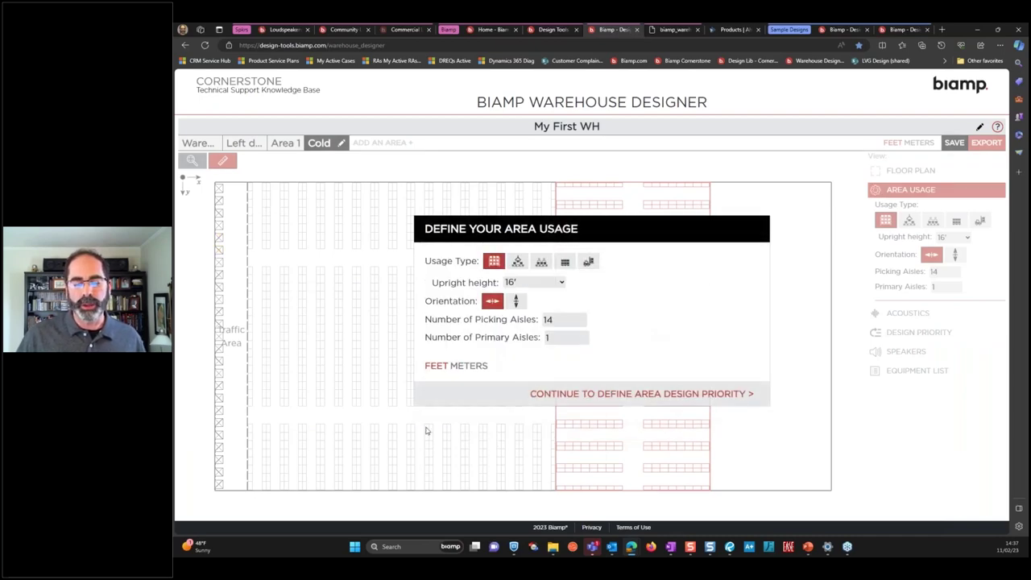
Step: Set the Cold area's rack orientation to vertical with 7 picking aisles and 2 primary aisles, and continue to its design priority
drag(624, 235, 419, 291)
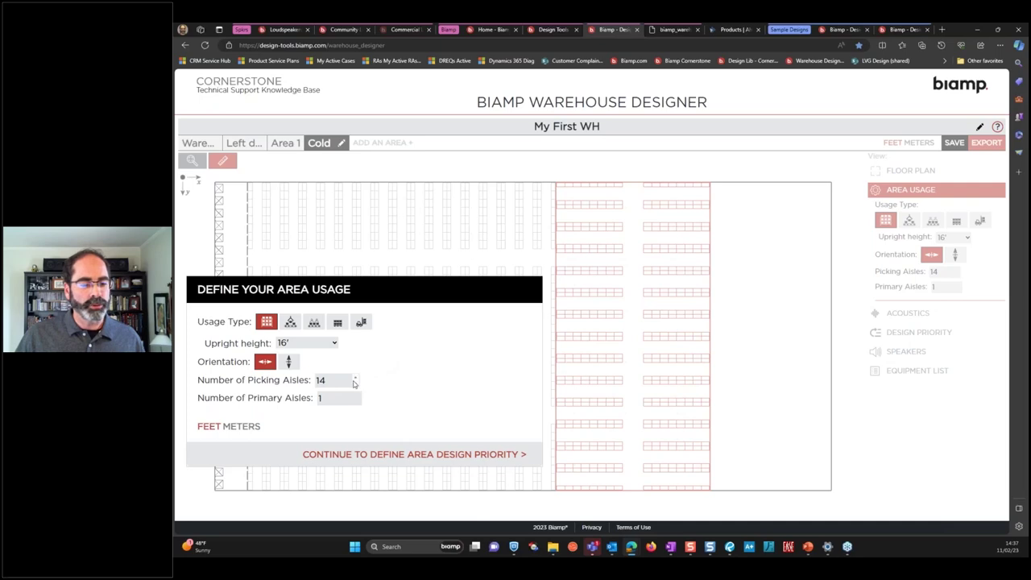
click(355, 380)
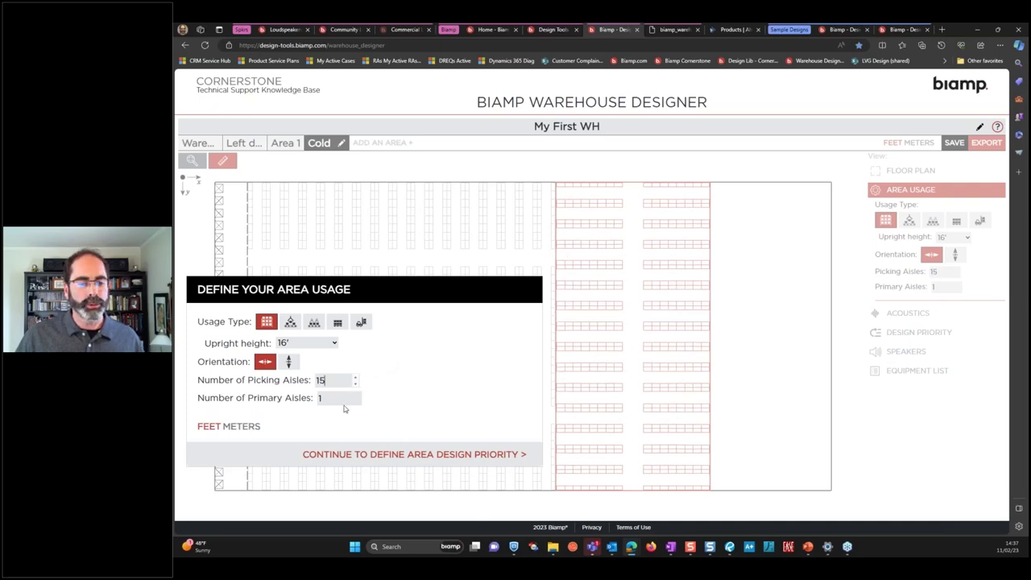
click(289, 365)
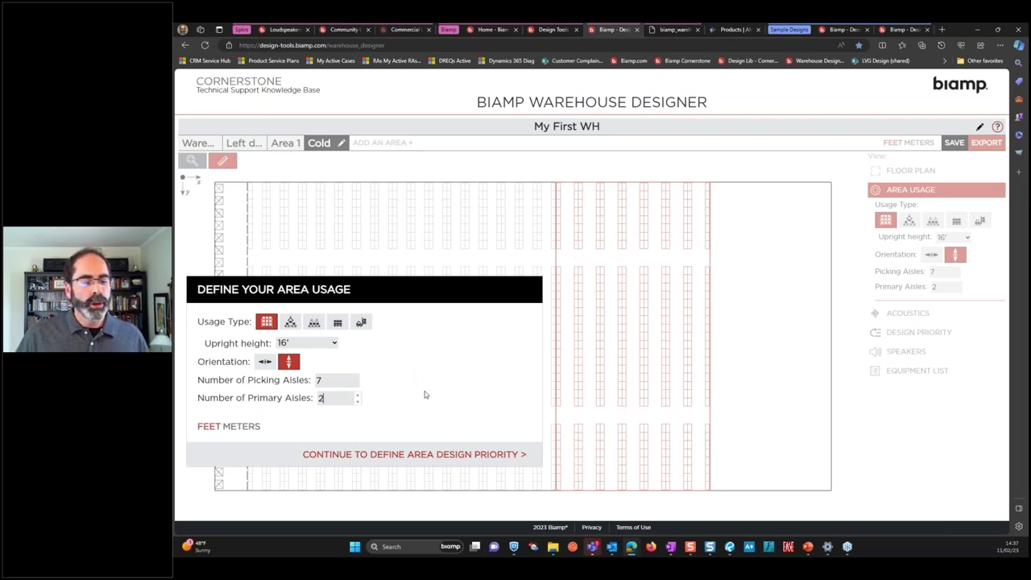
click(620, 415)
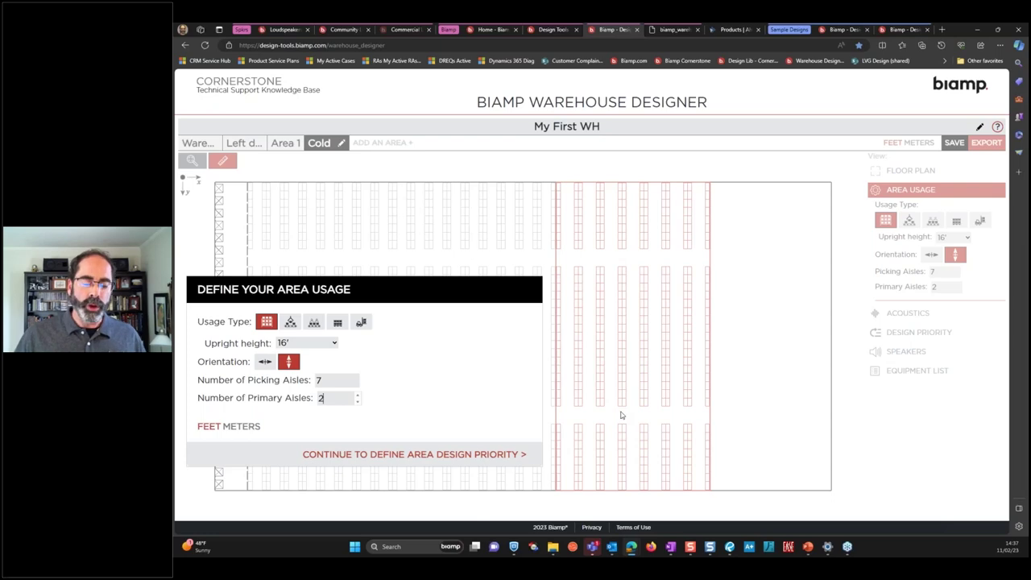
click(475, 455)
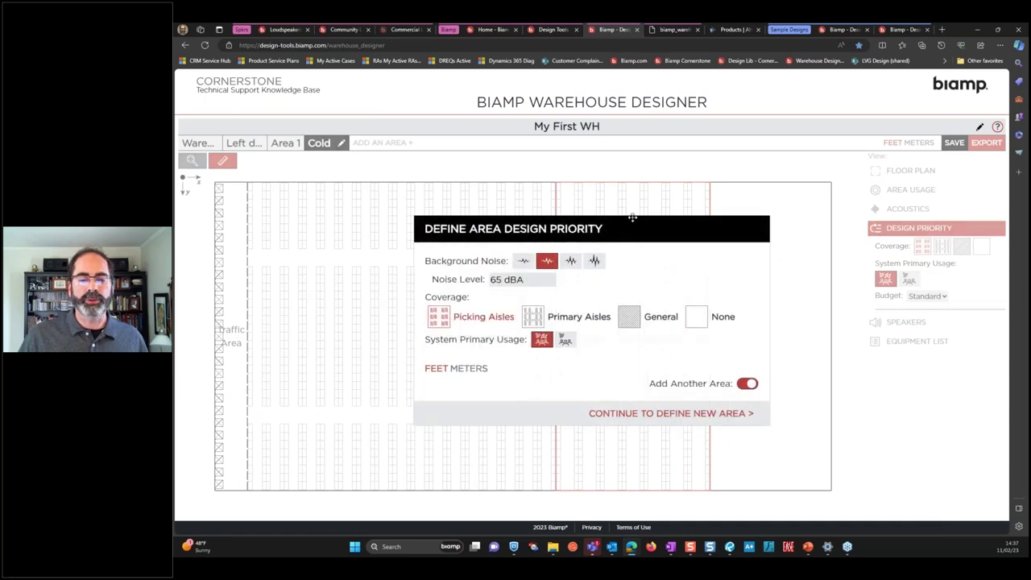
Step: Set the Cold area's noise level to 75 dBA with Primary Aisles coverage and Paging Only usage, and continue to define a new area
drag(640, 230, 844, 245)
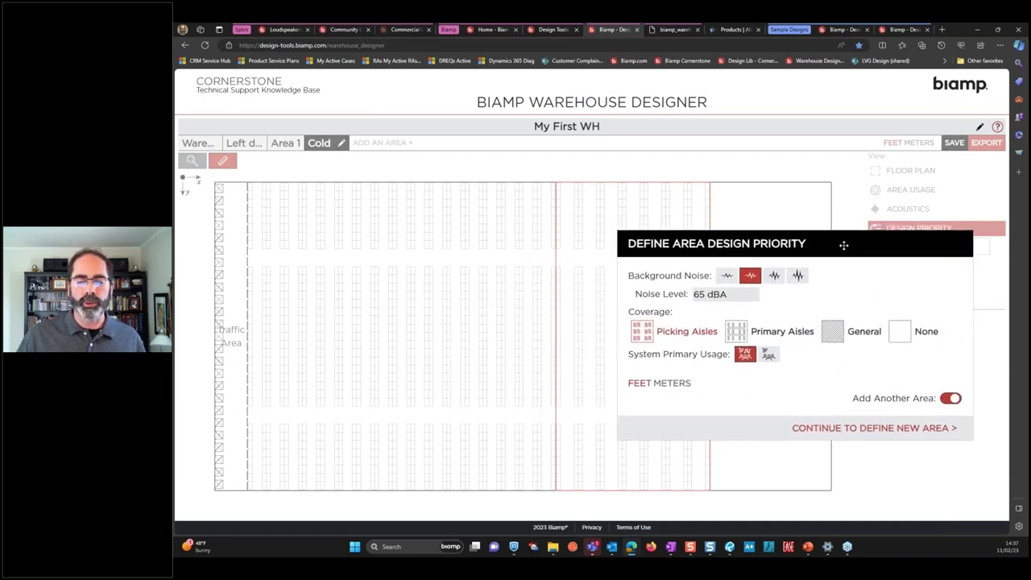
click(797, 276)
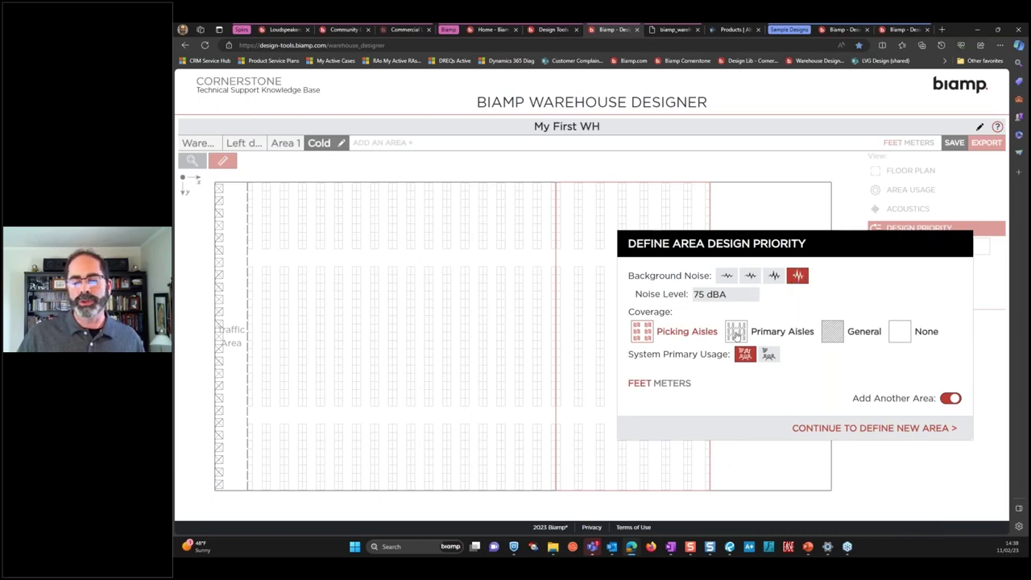
click(736, 337)
click(768, 356)
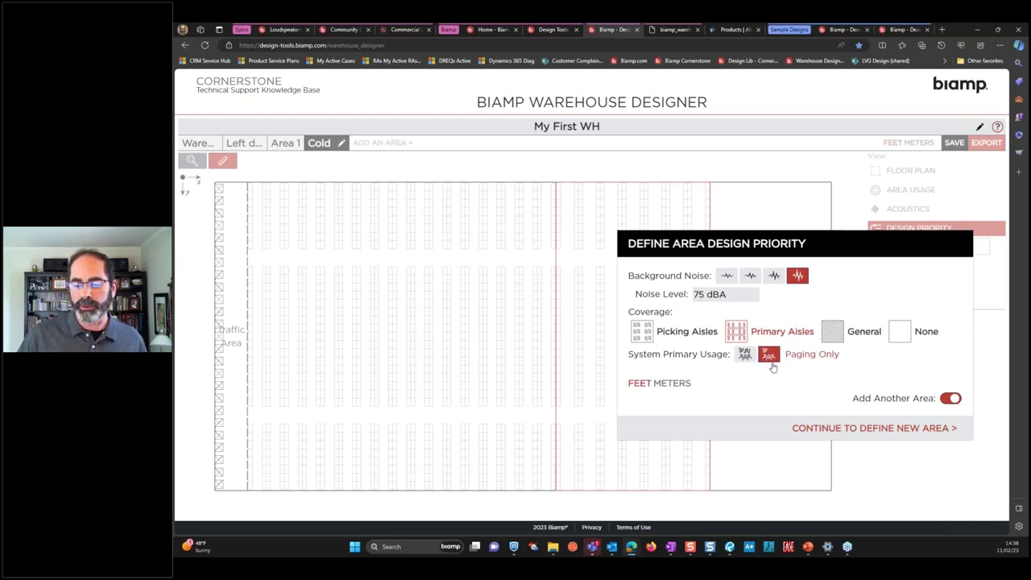
click(826, 428)
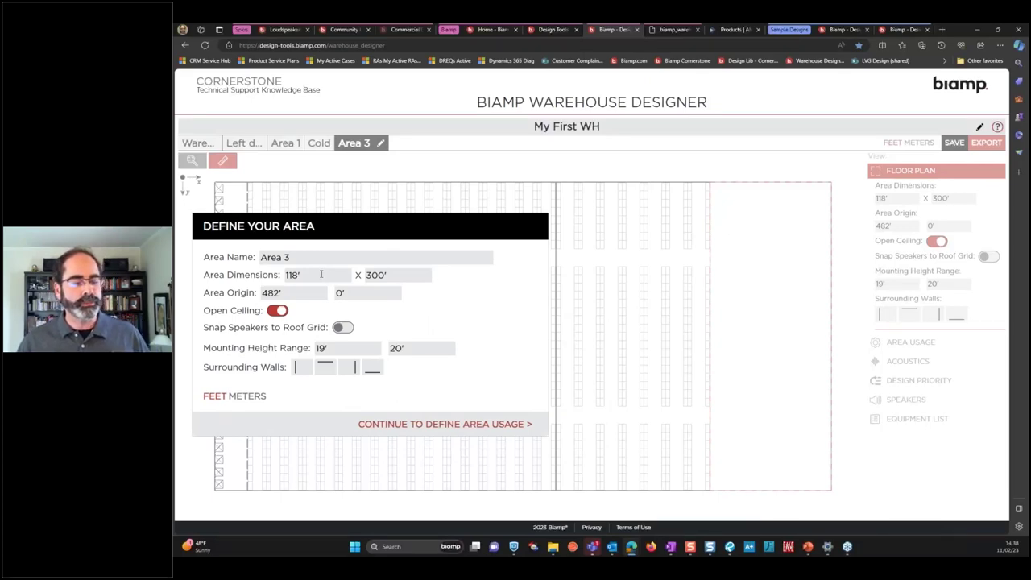
Step: Snap Area 3's speakers to the roof grid, set its usage type to Pallet Staging and continue to its design priority
click(286, 294)
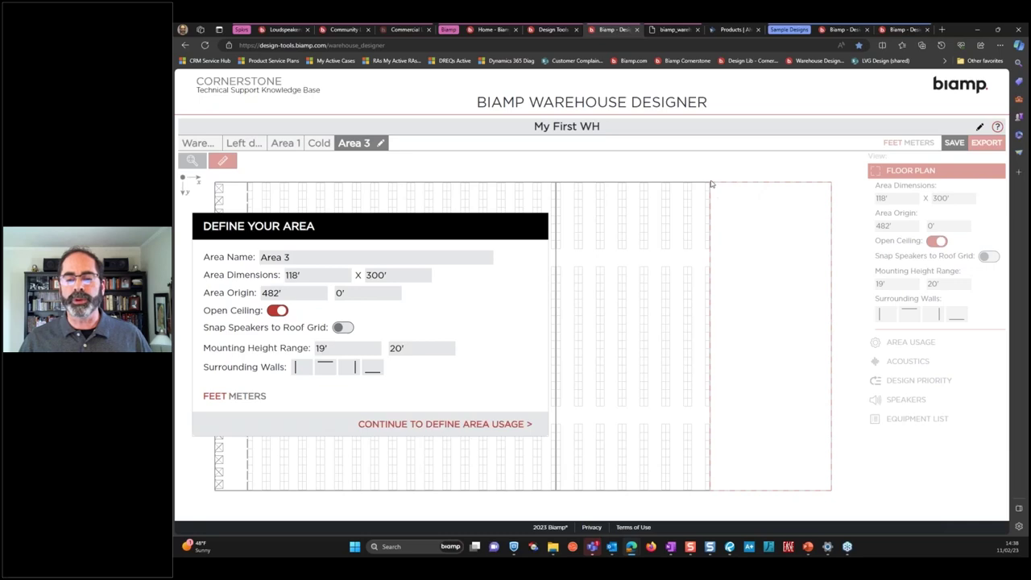
click(345, 328)
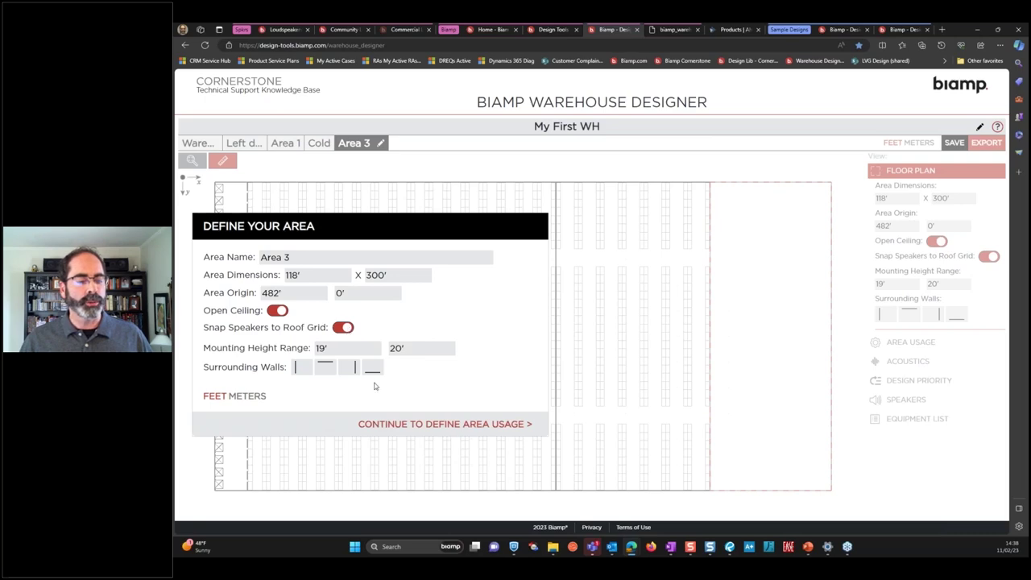
click(395, 425)
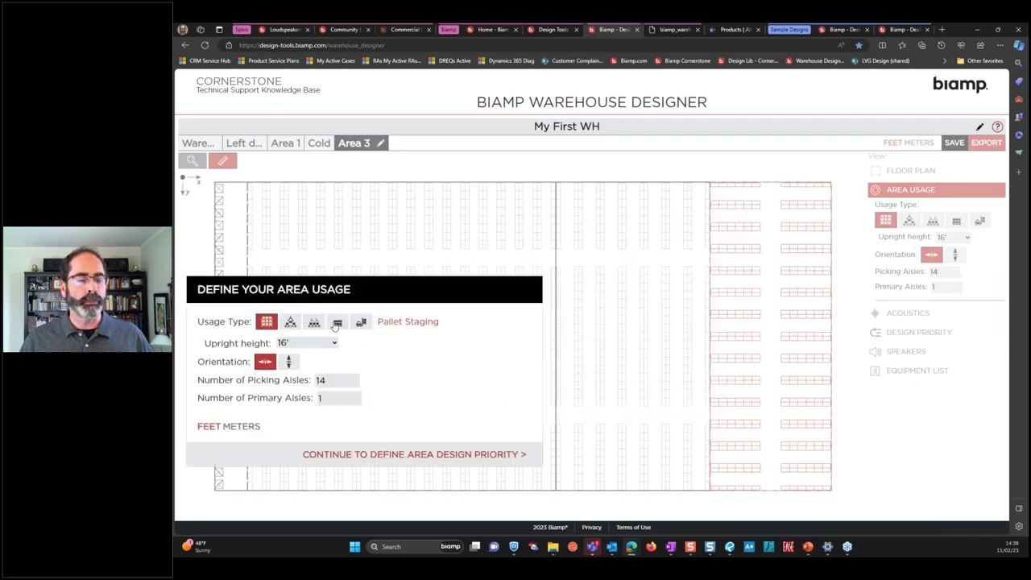
click(336, 323)
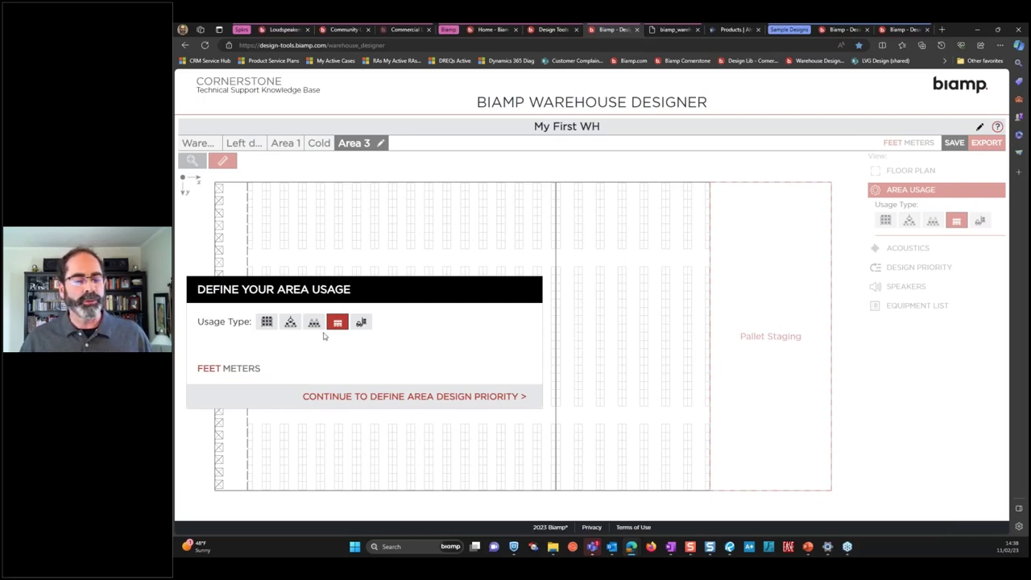
click(361, 398)
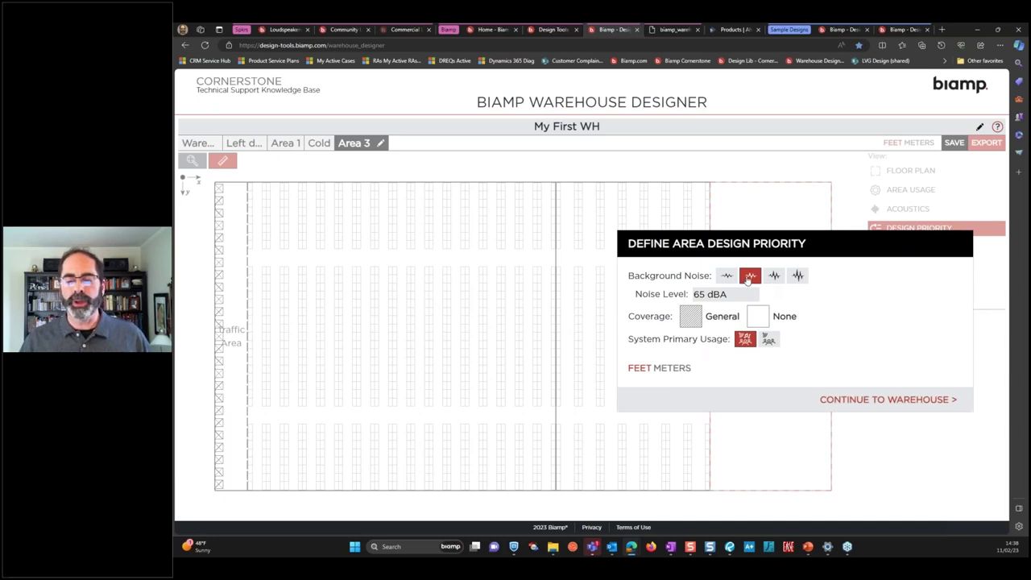
Step: Give Area 3 General coverage with the system primary usage other than Paging Only, and continue to the warehouse
click(698, 318)
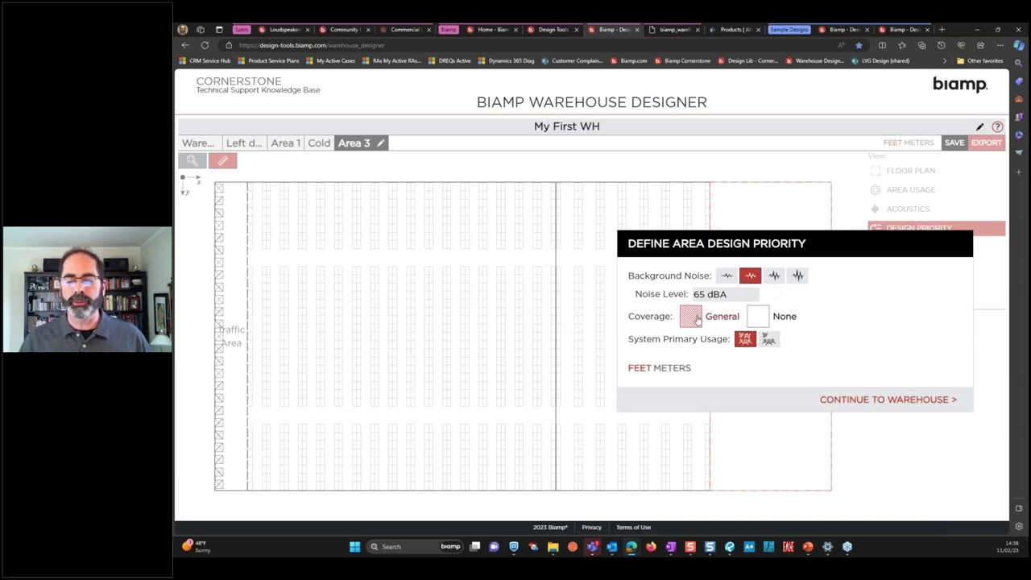
click(746, 340)
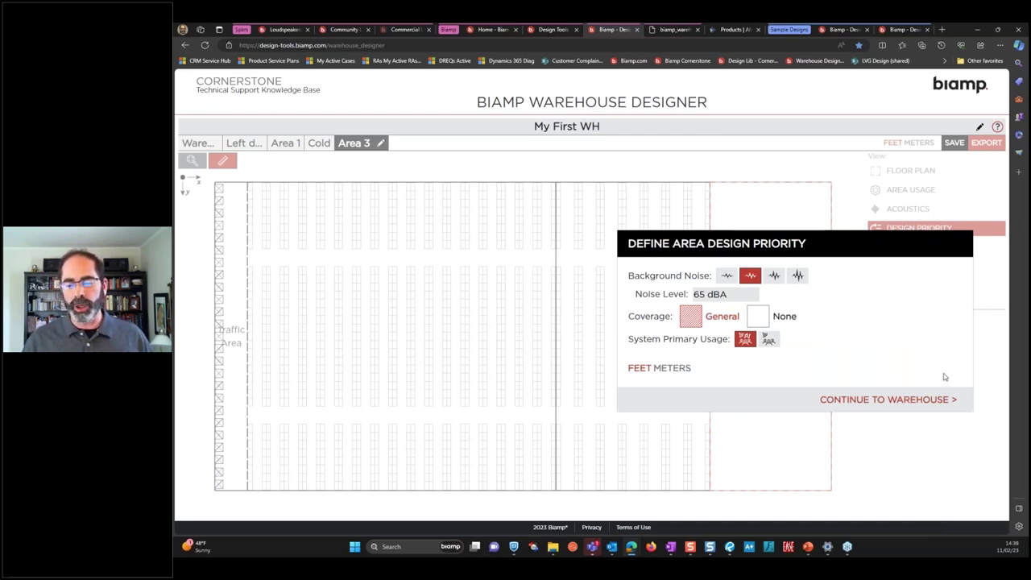
click(884, 399)
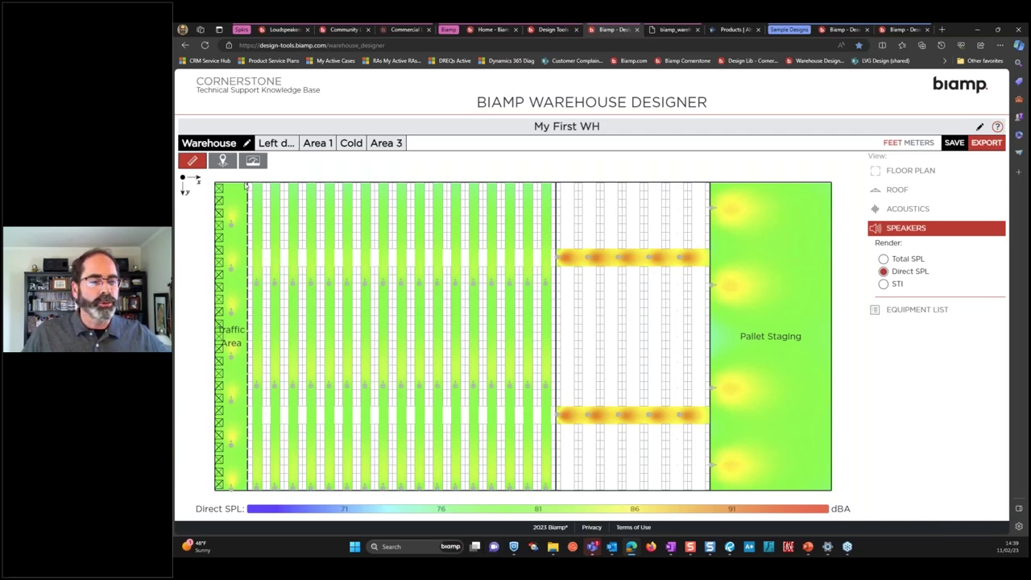
Step: Measure distances across Area 1, both horizontally over the picking aisles and vertically between its two middle rows of speakers
click(191, 161)
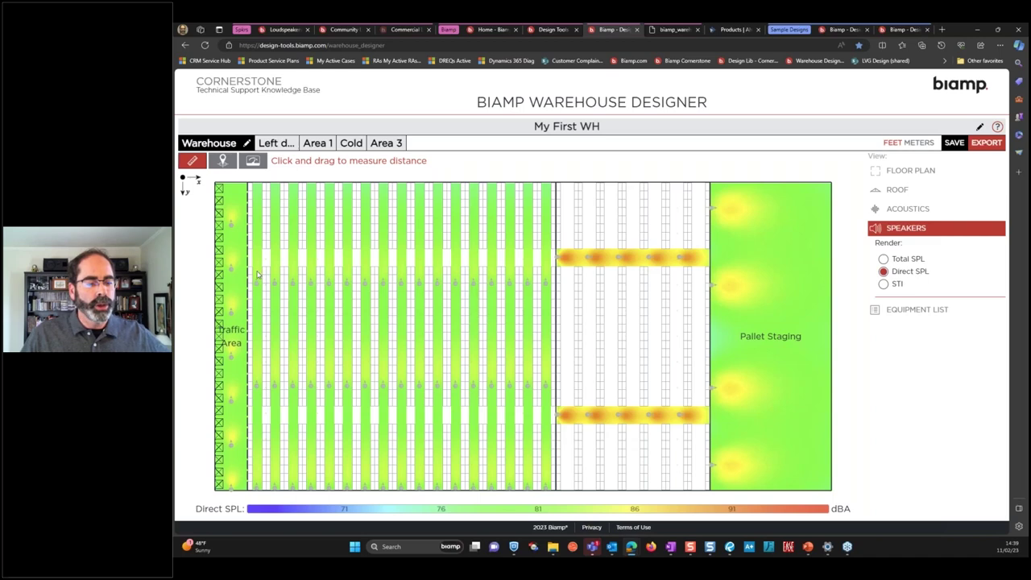
drag(251, 267, 401, 275)
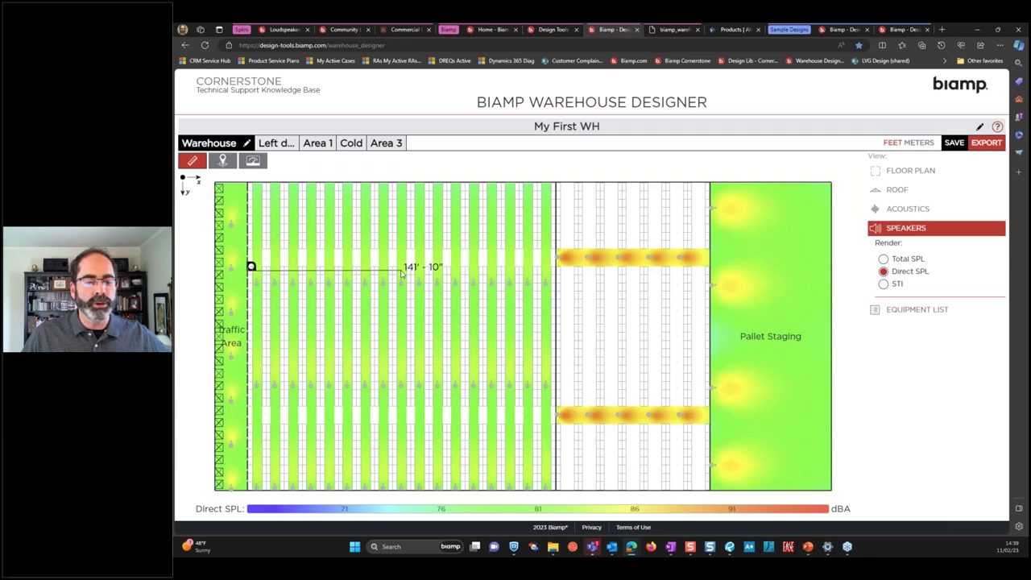
drag(401, 275, 411, 396)
drag(402, 278, 406, 391)
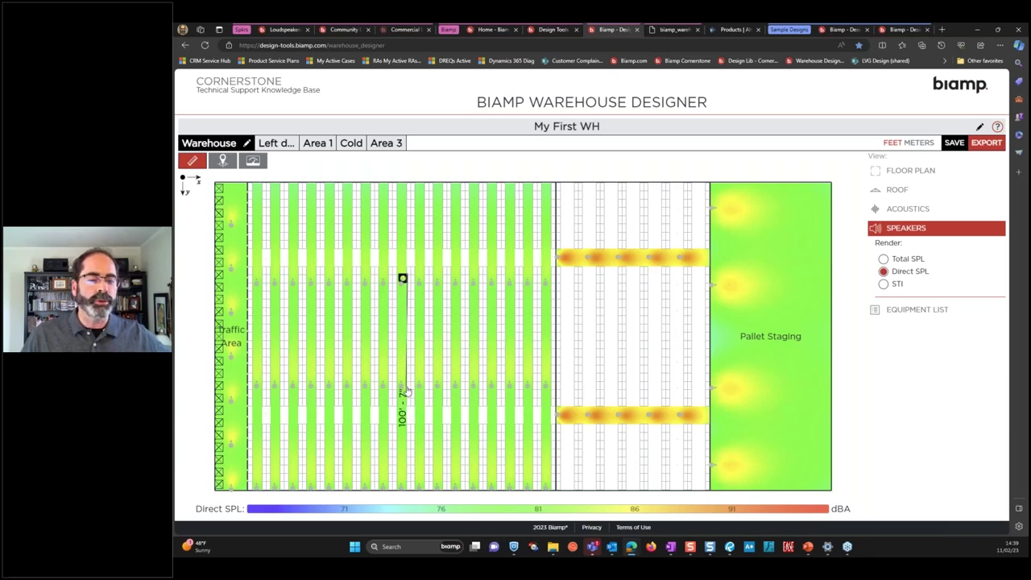
drag(407, 390, 405, 266)
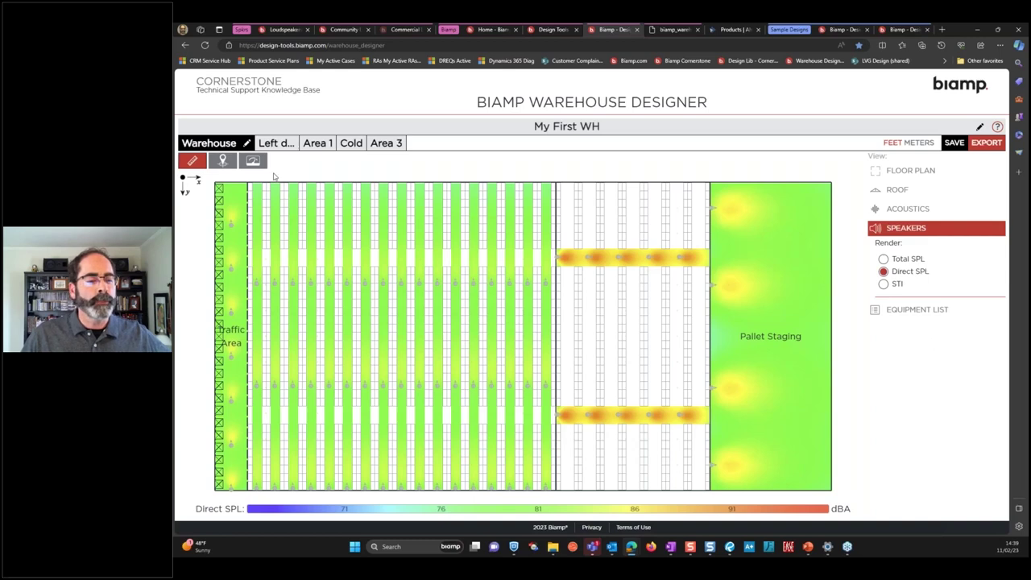
Step: Inspect the model, position and angle details of the first speaker in the Cold area's upper primary aisle
click(222, 161)
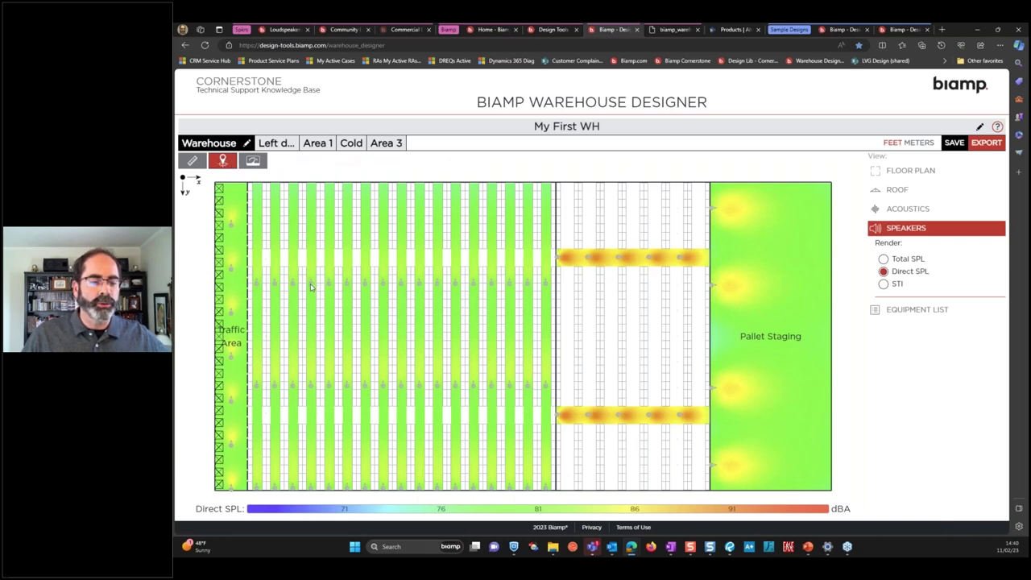
mouse_move(311, 286)
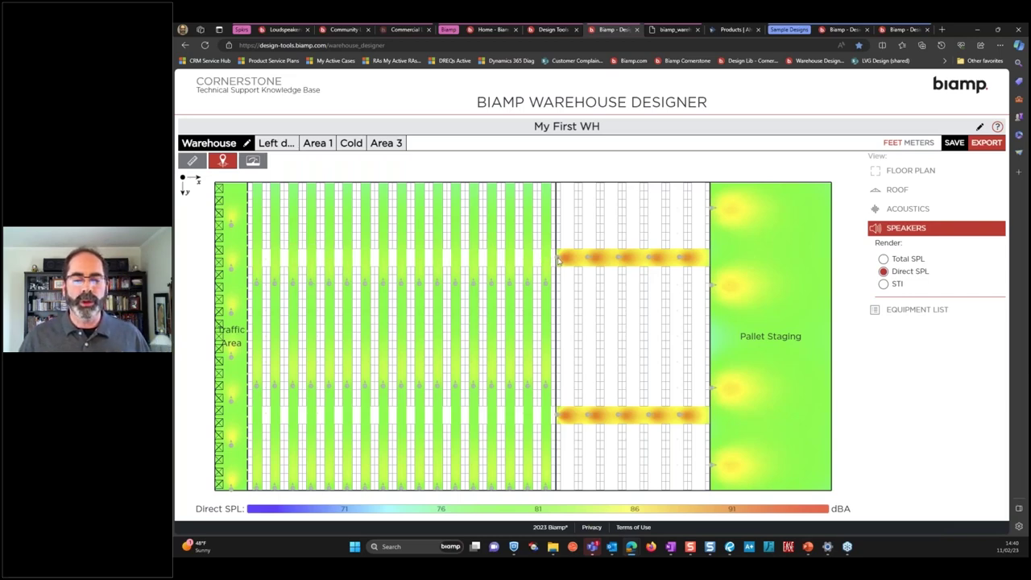
mouse_move(558, 259)
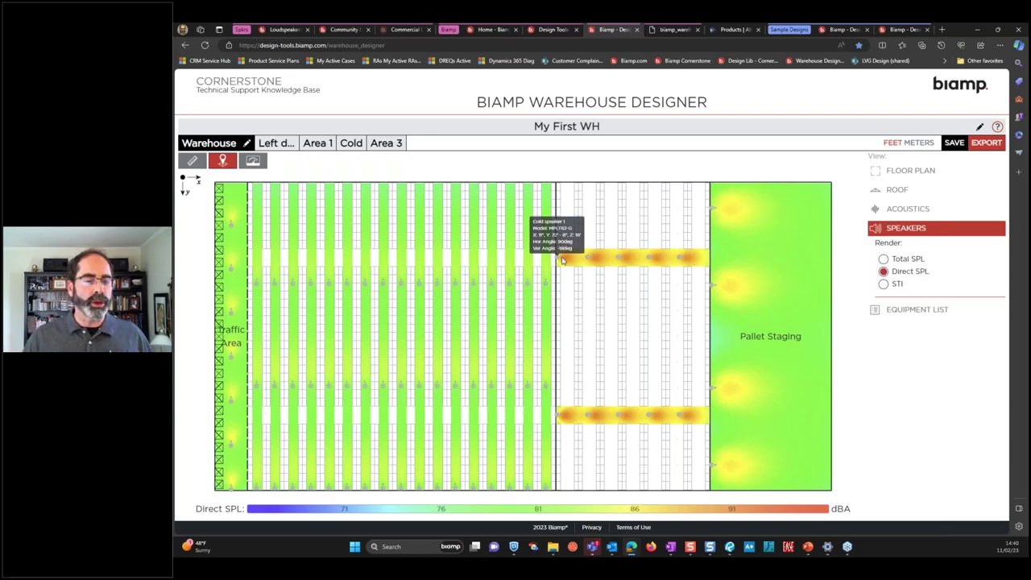
Step: Probe direct SPL values in Area 1's picking aisles and render the warehouse's STI
click(254, 162)
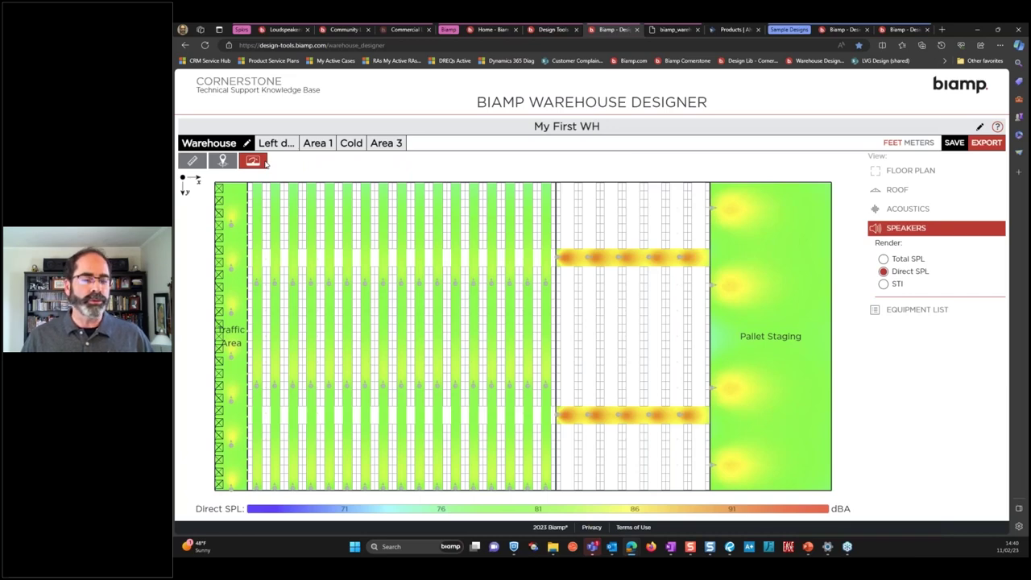
mouse_move(295, 241)
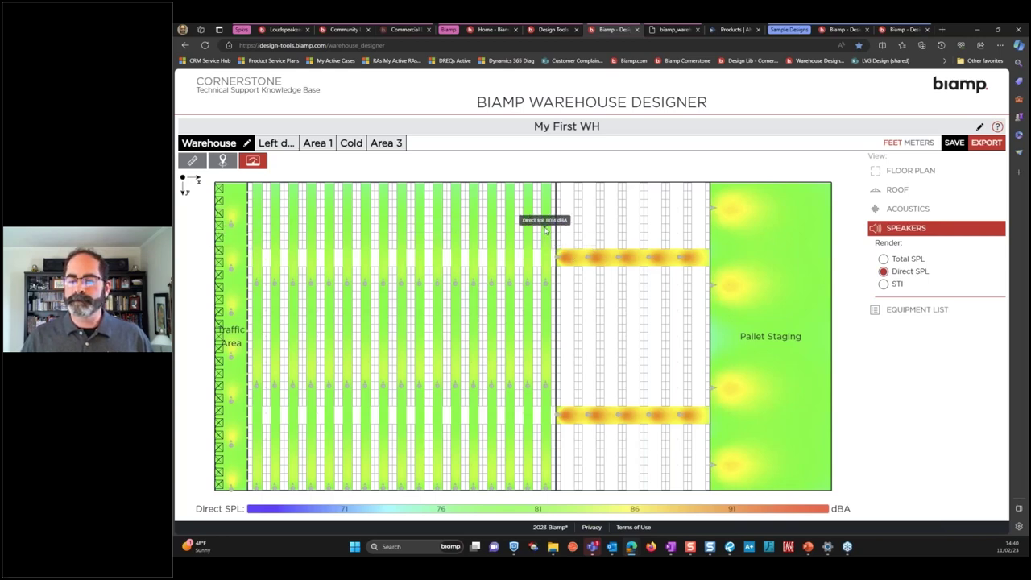
click(900, 286)
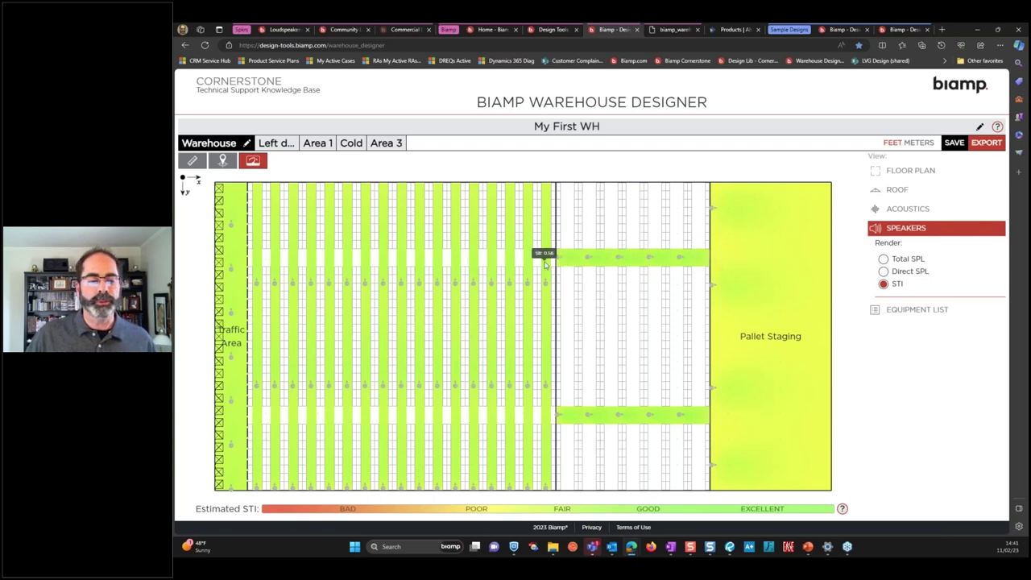
Step: Review the equipment lists of the whole warehouse and Area 1, and view Area 1's STI coverage
click(922, 311)
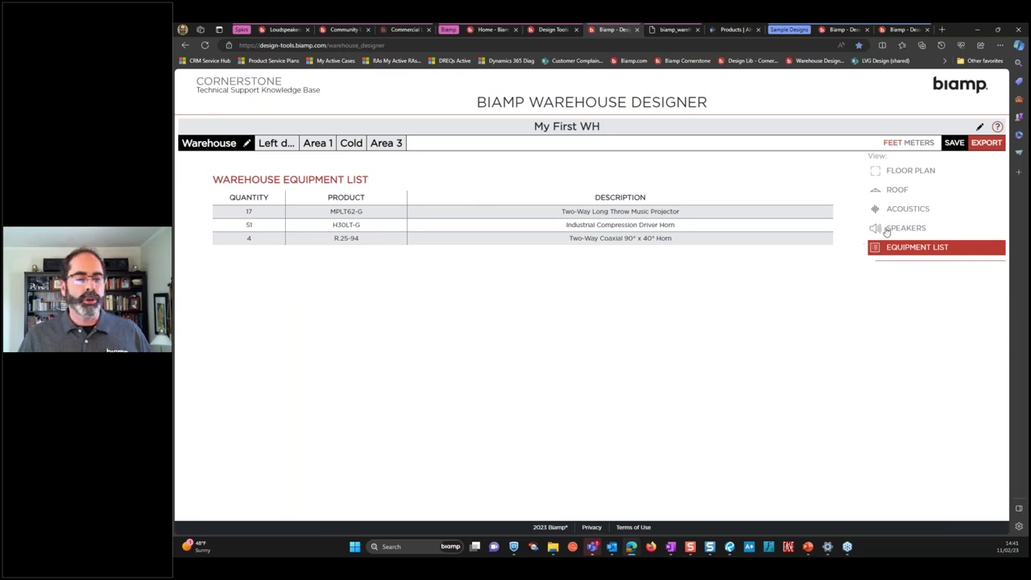
click(318, 145)
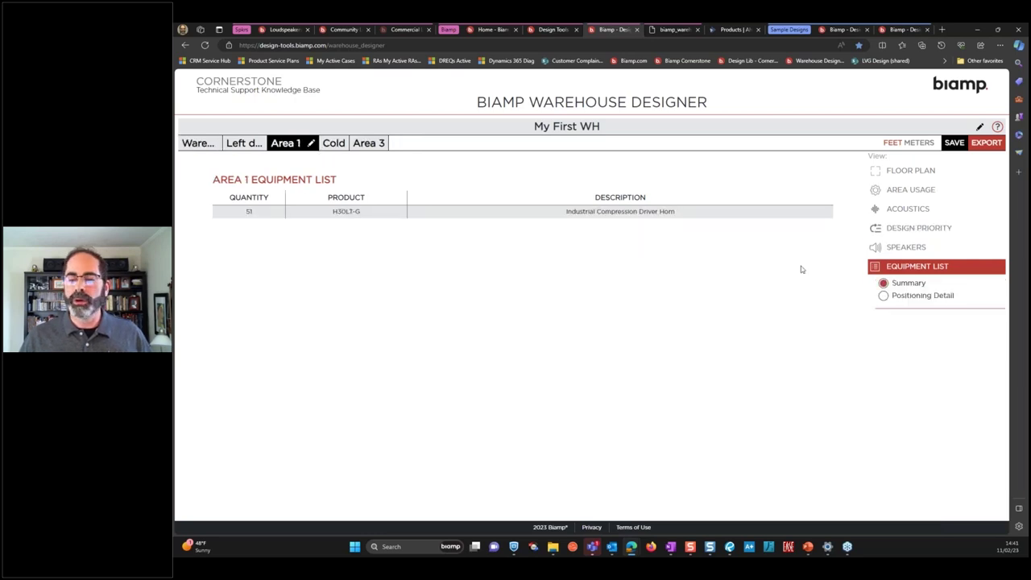
click(907, 249)
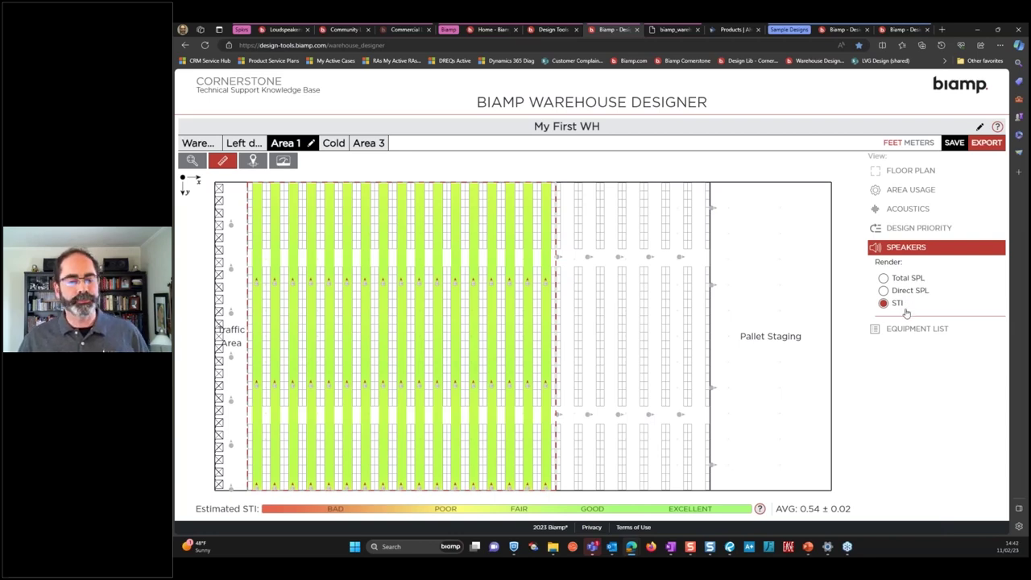
Step: Set the Cold area's ceiling surface material to Insulation Batt in its acoustics
click(337, 144)
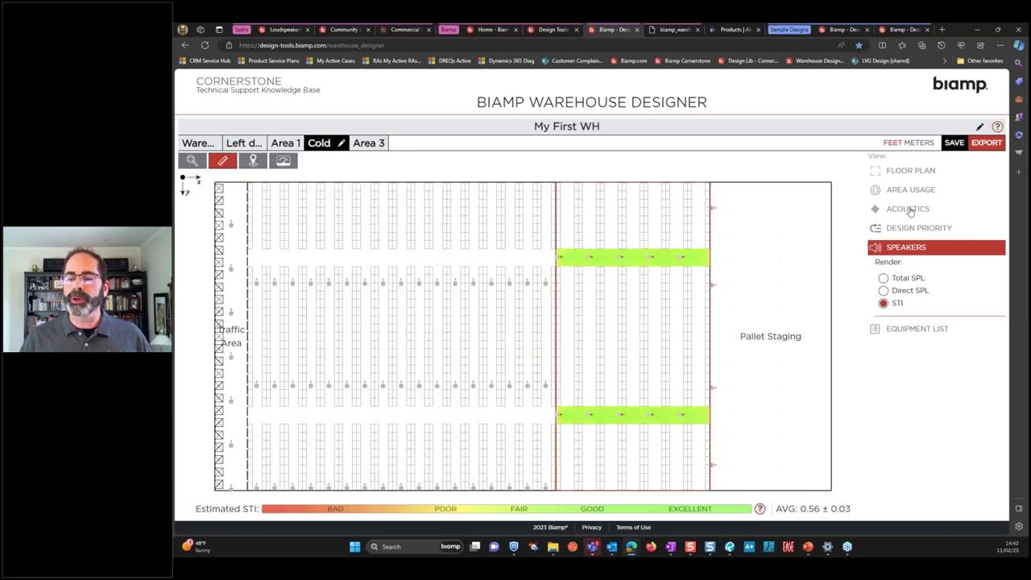
click(910, 211)
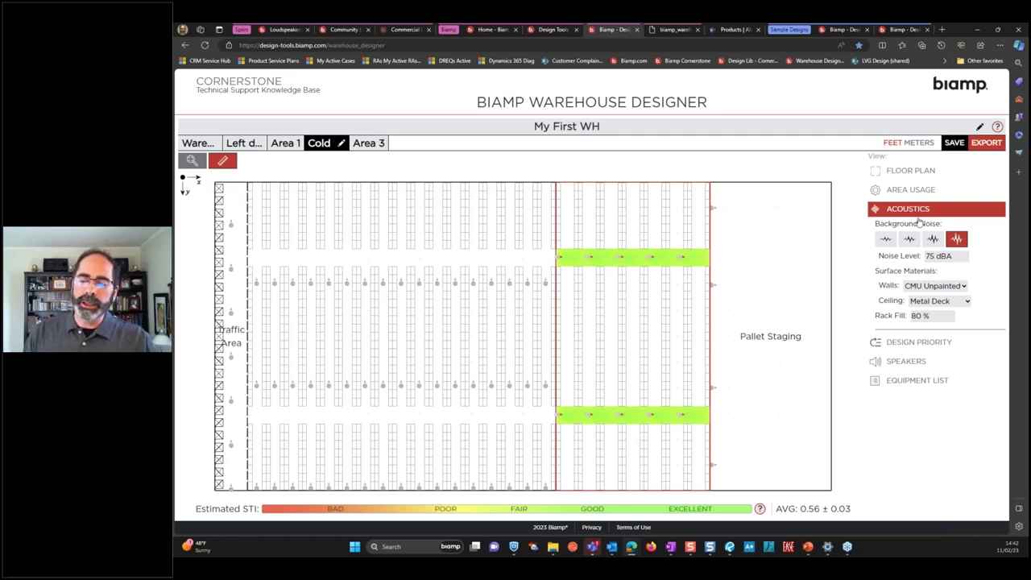
click(961, 305)
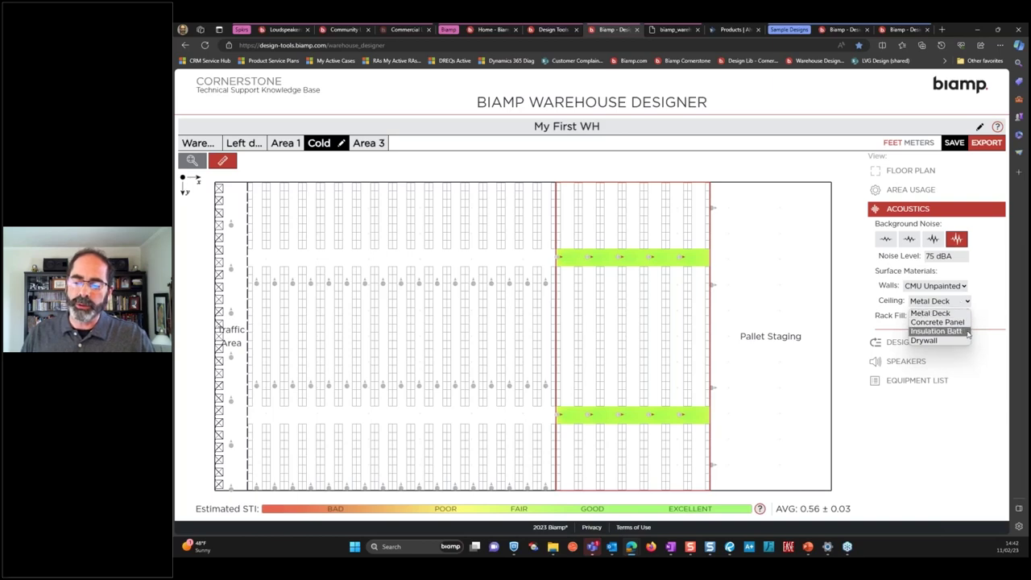
click(936, 332)
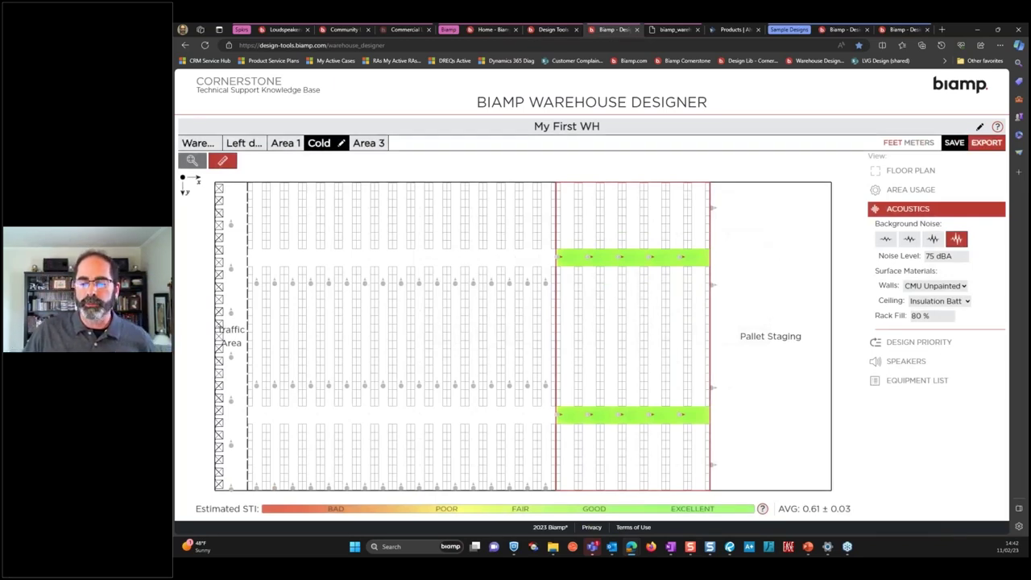
Step: Review the Cold area's design priority, speaker STI coverage and equipment list summary
click(926, 344)
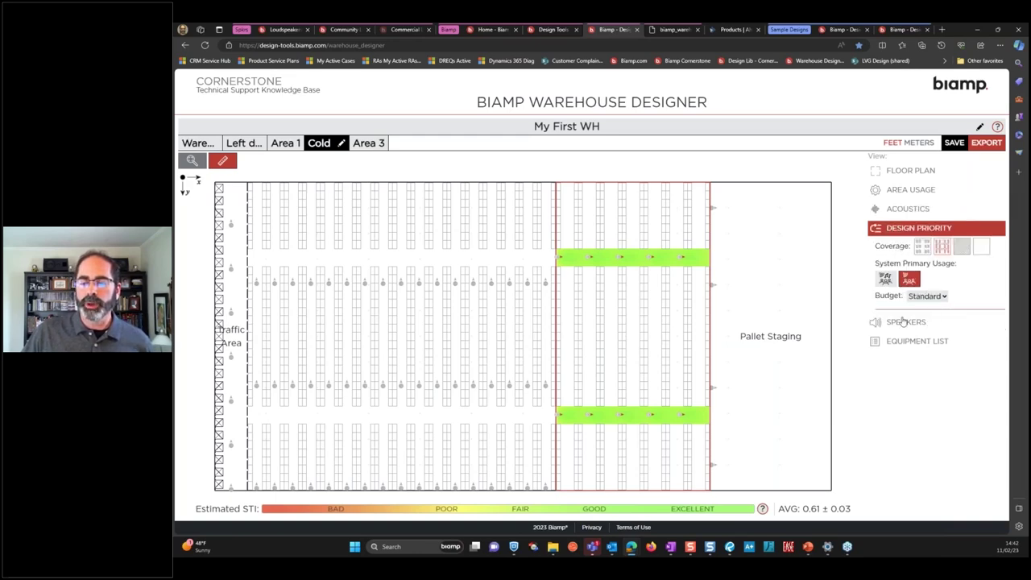
click(904, 322)
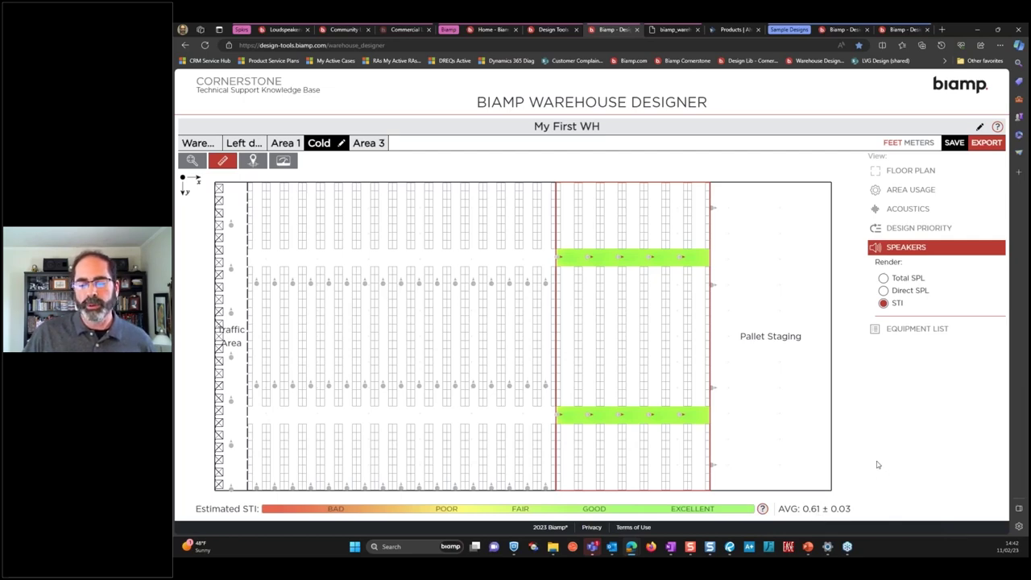
click(901, 331)
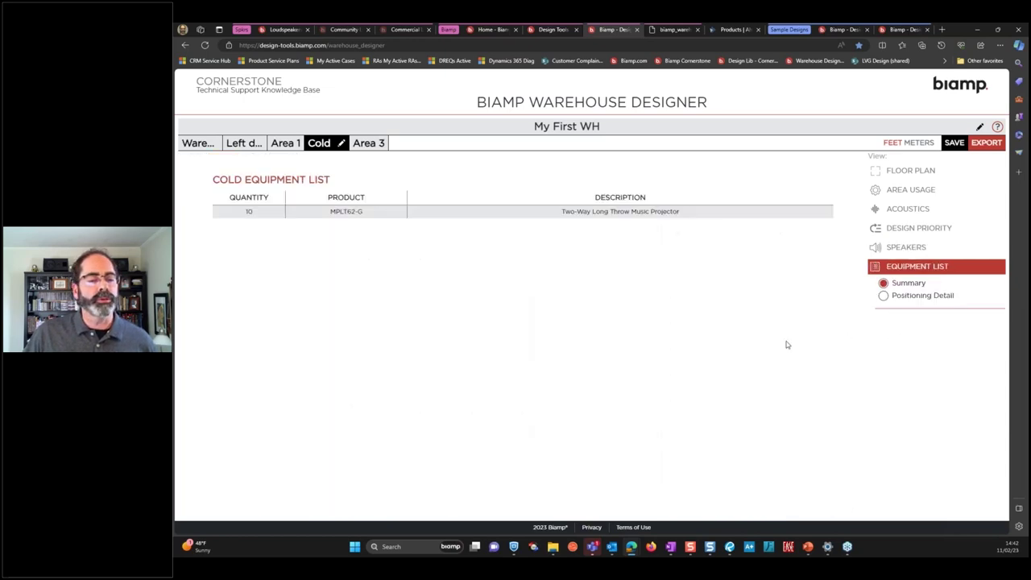
Step: Set the Cold area's design budget to Value
click(906, 231)
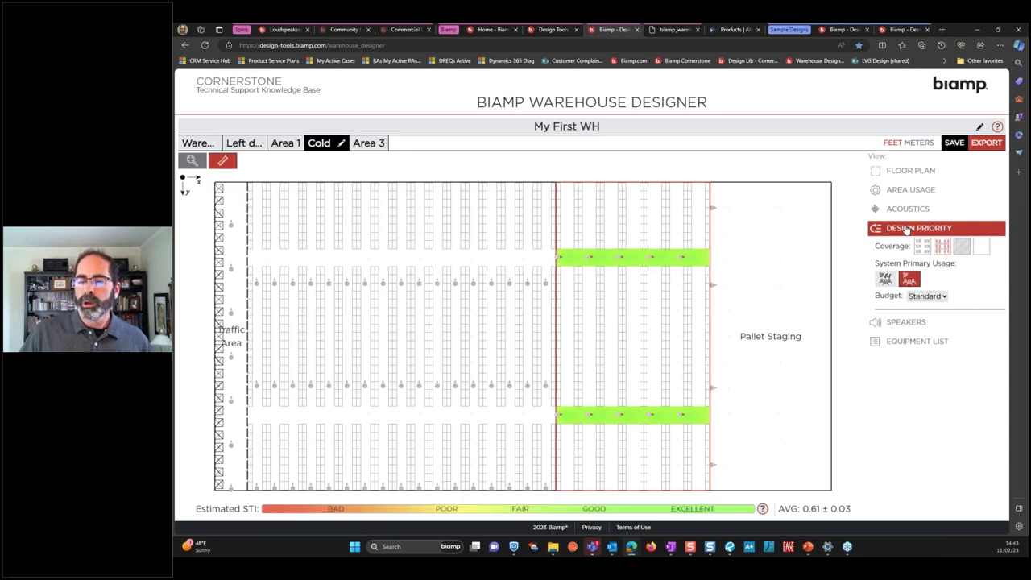
click(932, 297)
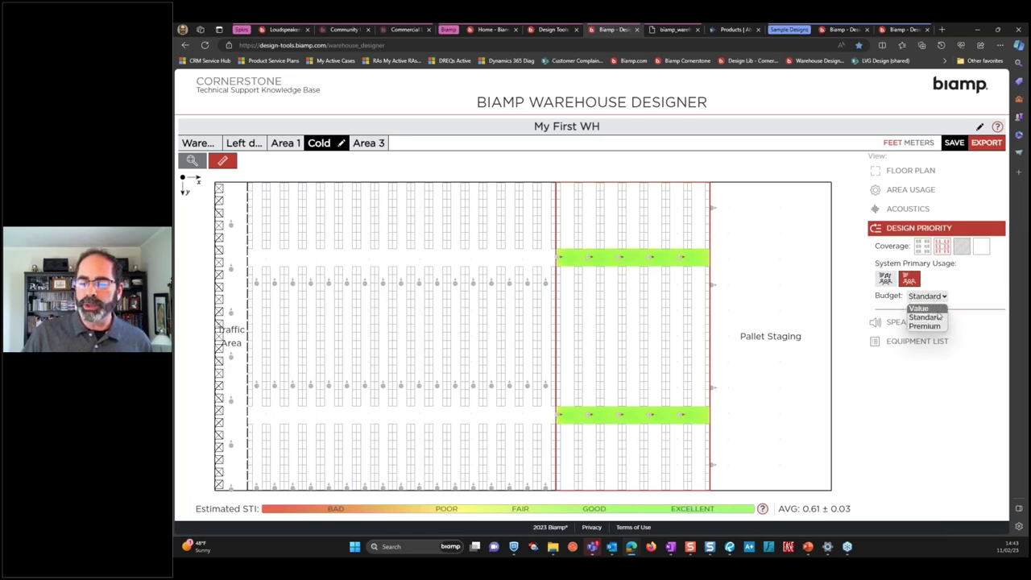
click(937, 311)
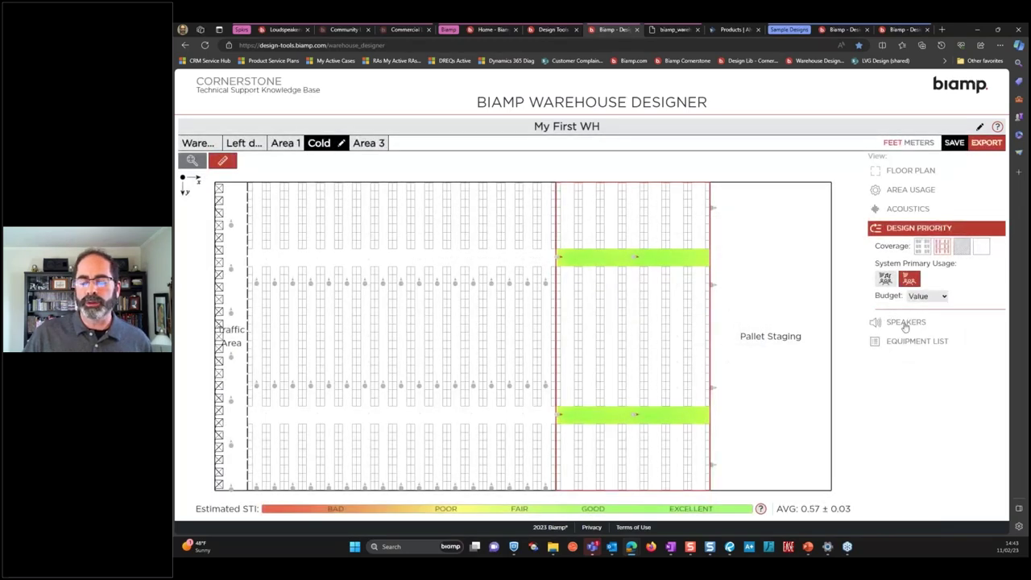
Step: Review the Cold area's STI speaker coverage, equipment list summary and loudspeaker positioning detail
click(905, 324)
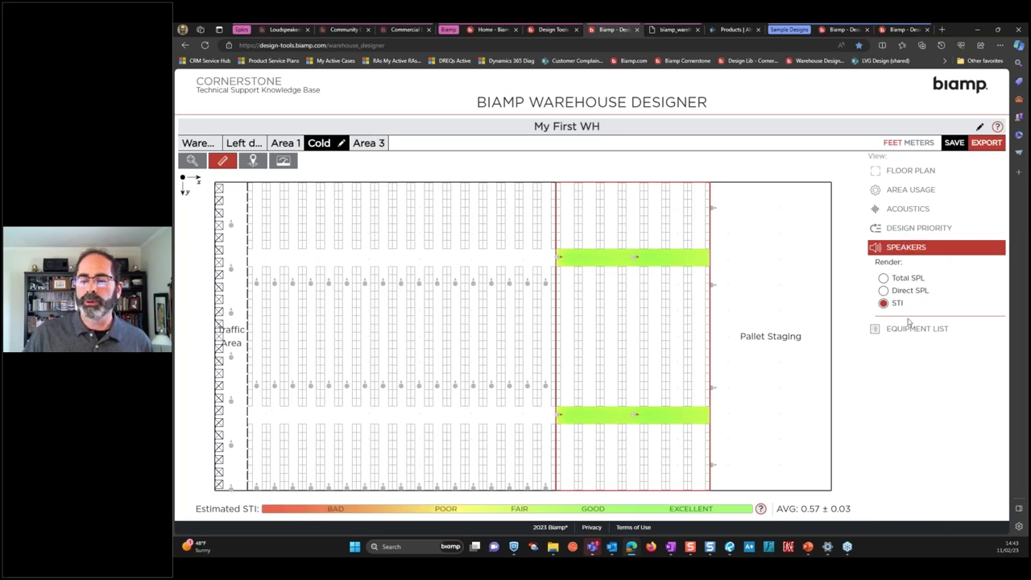
click(913, 330)
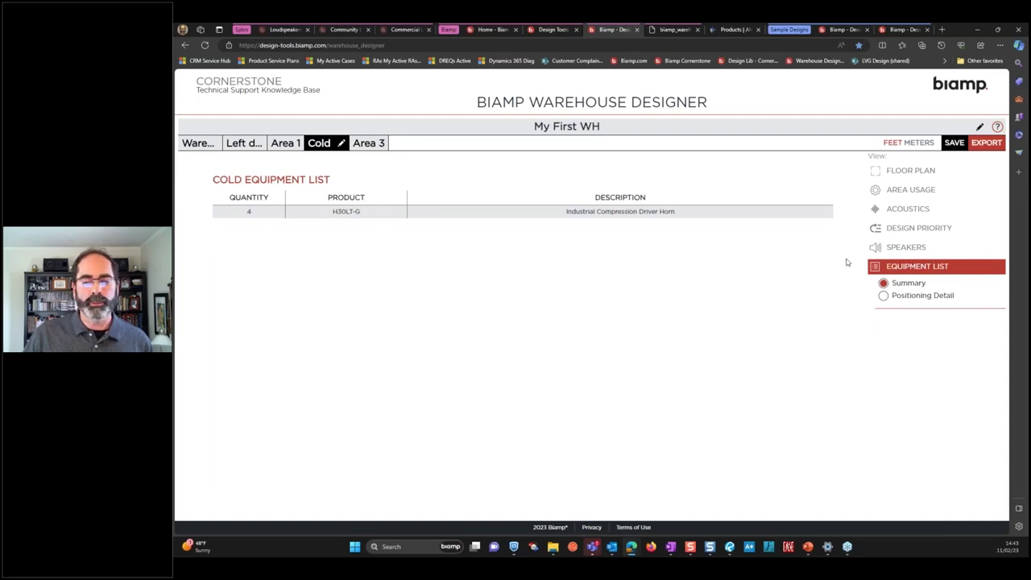
click(908, 249)
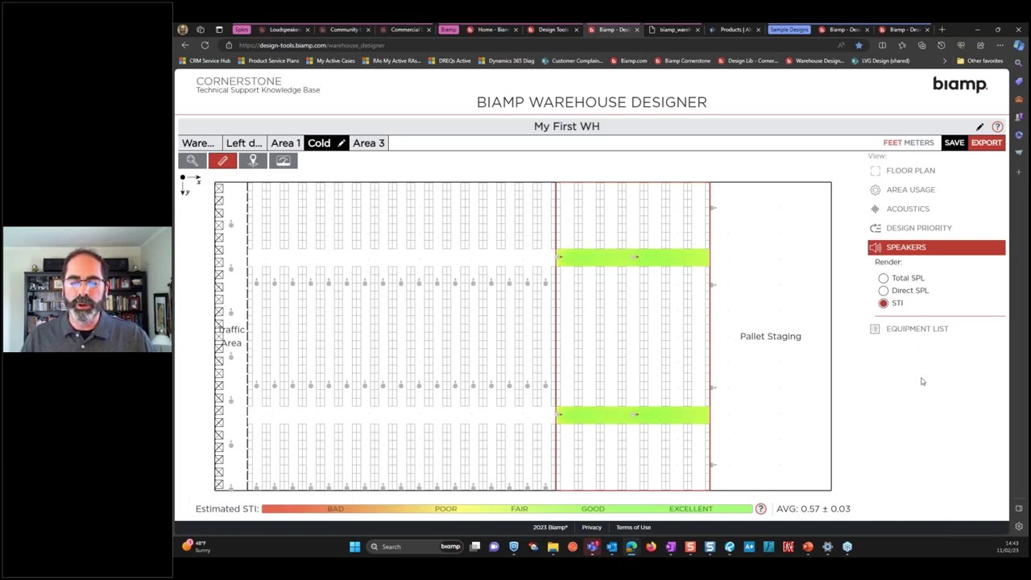
click(912, 330)
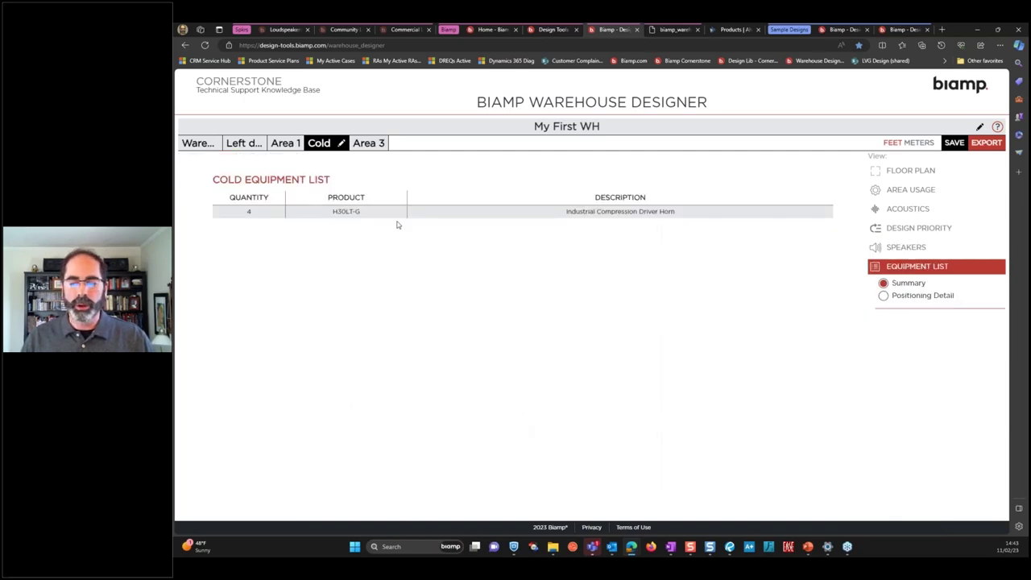
click(919, 298)
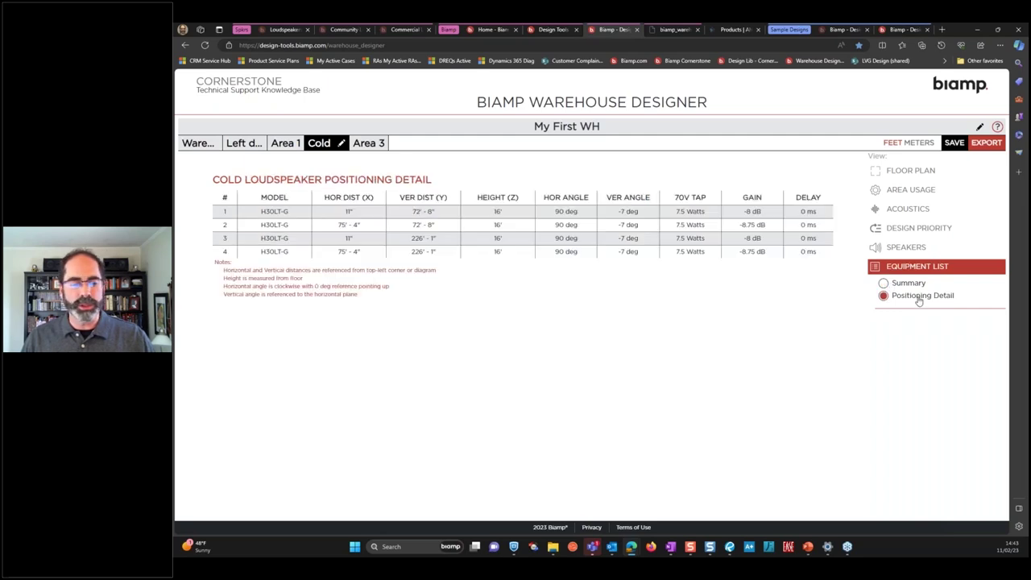
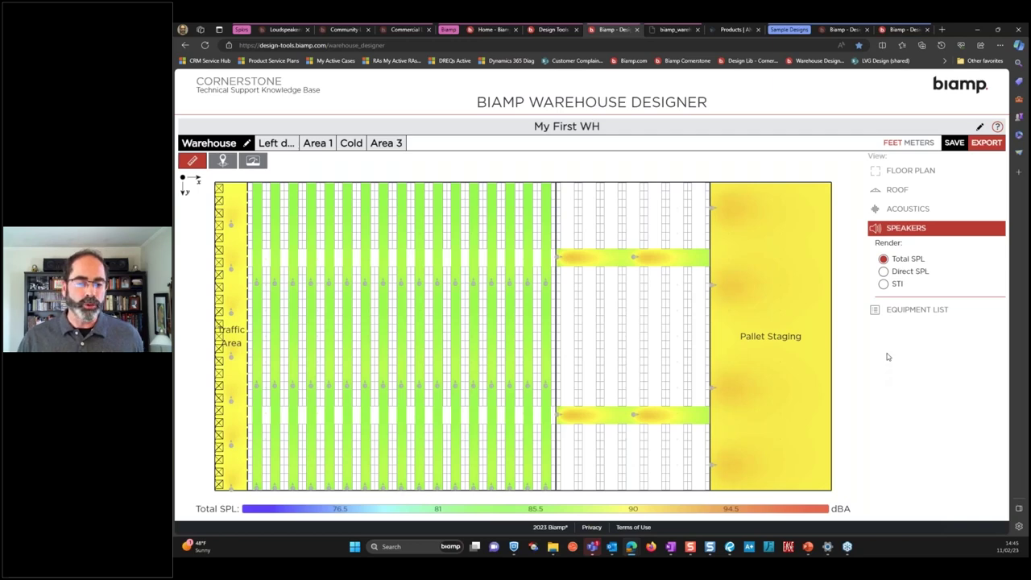
Step: Save the My First WH project and copy its generated save link from the browser address
click(954, 143)
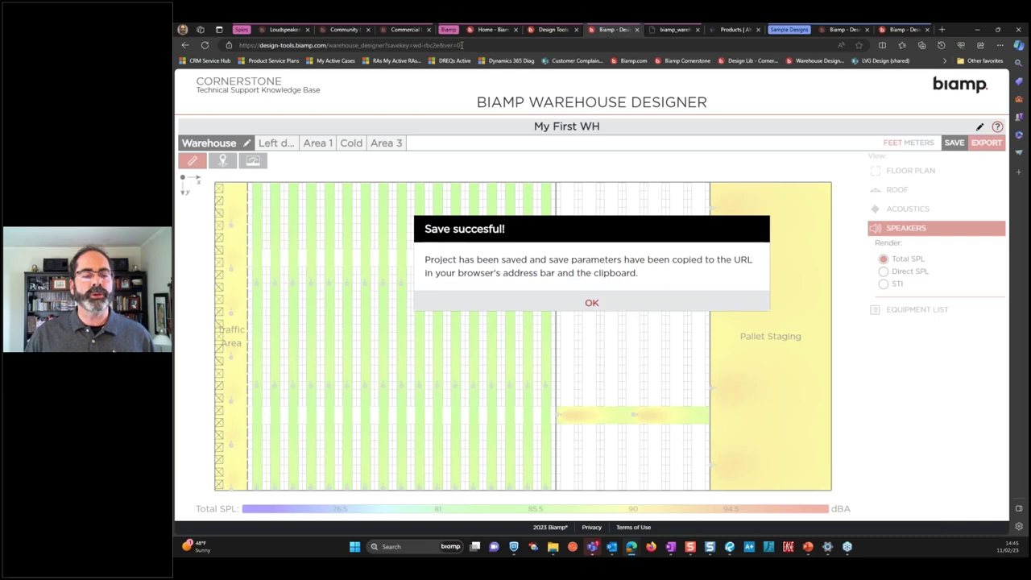
drag(462, 45, 240, 48)
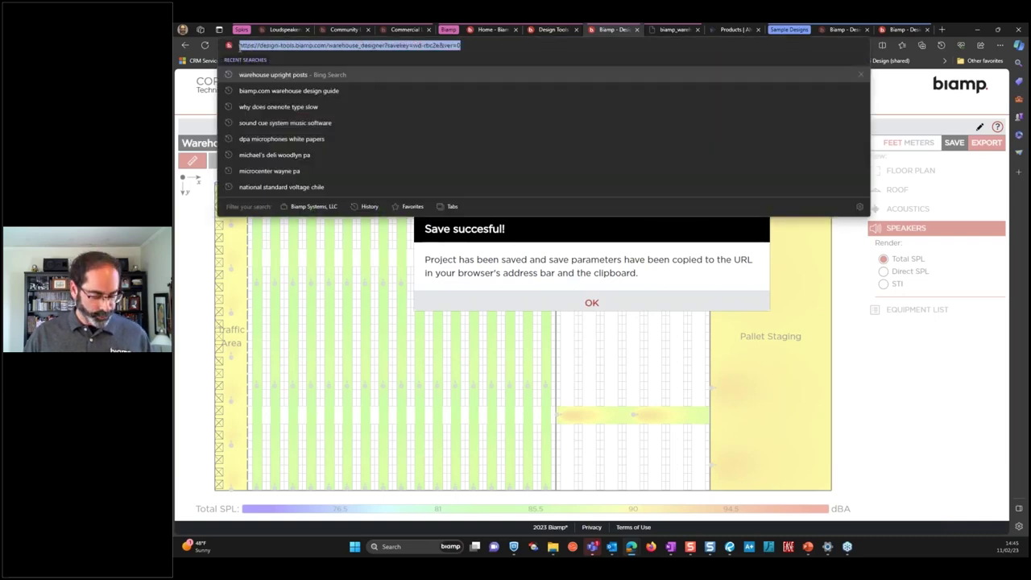
text(c)
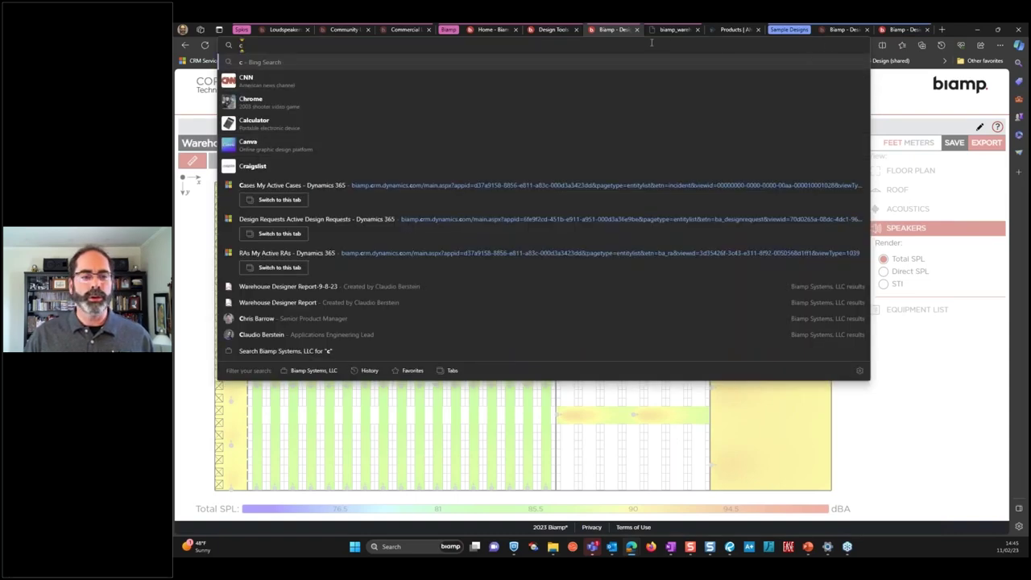
key(Escape)
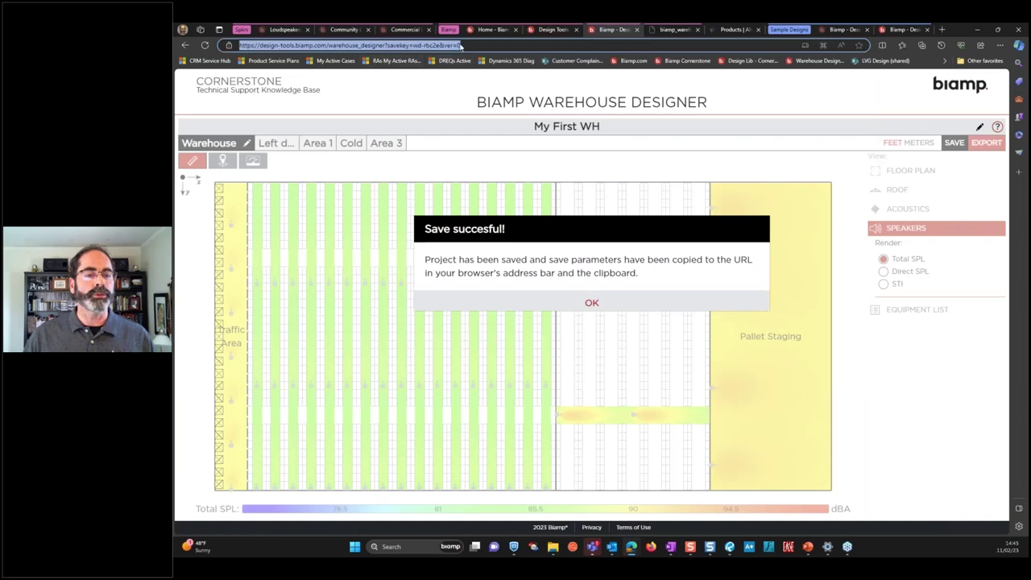
right_click(448, 49)
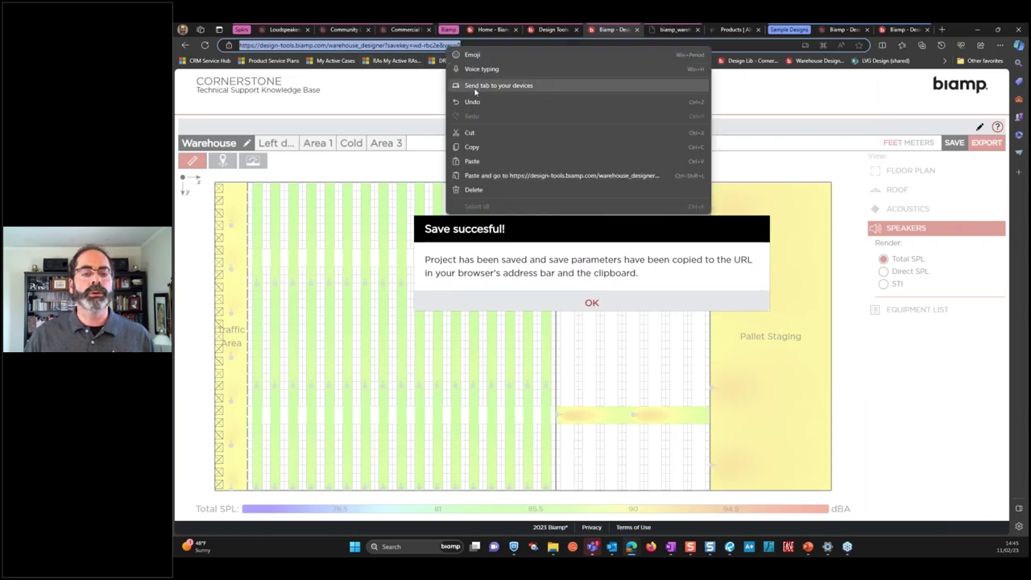
click(474, 146)
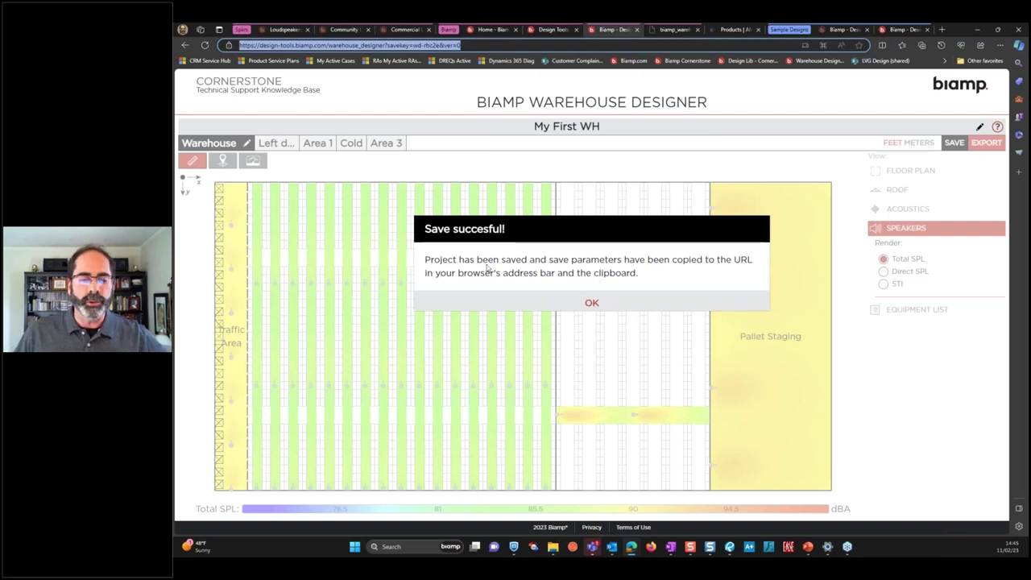
click(590, 304)
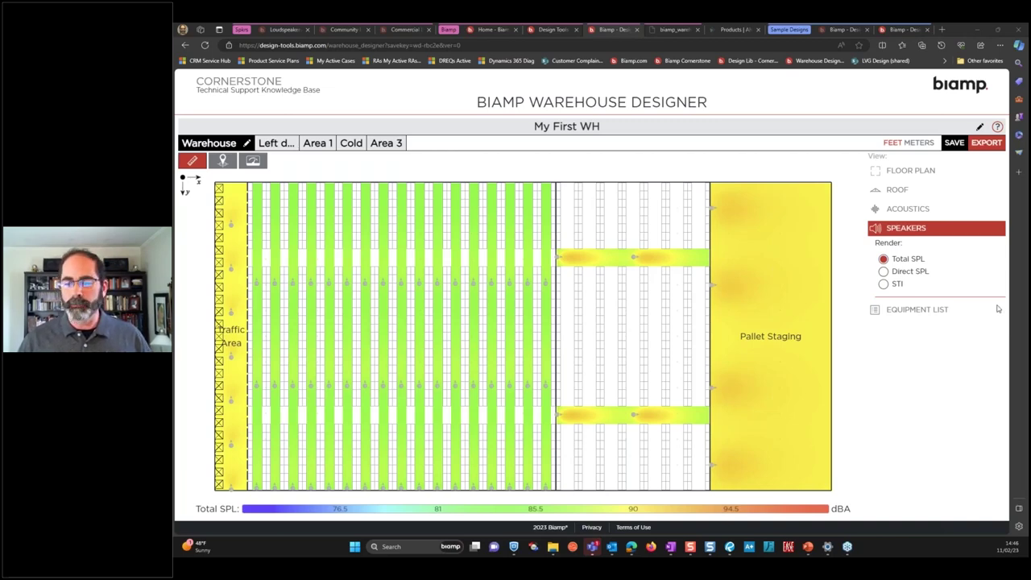
Step: Load the saved warehouse design in a separate browser tab from the copied link
click(258, 85)
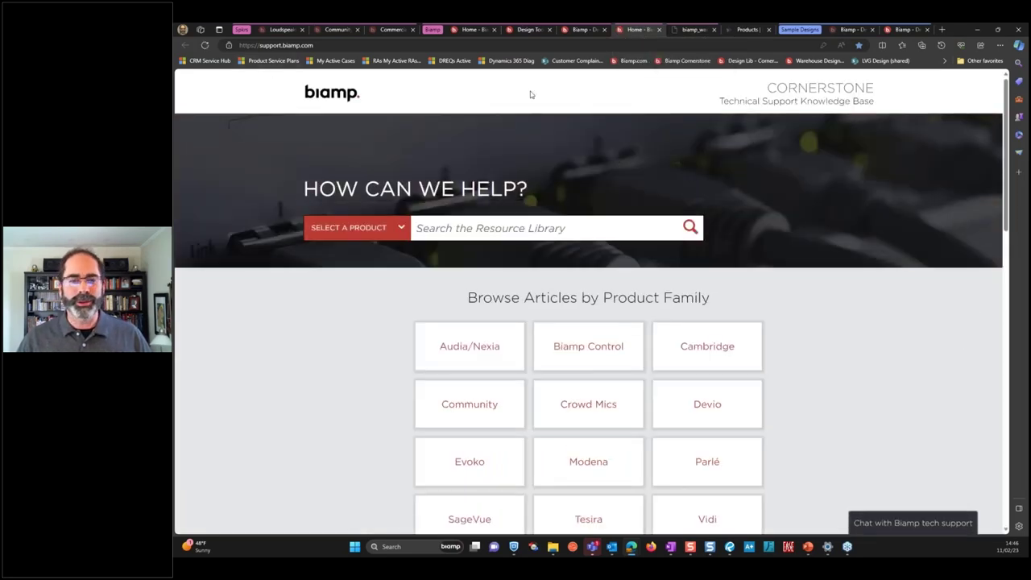
click(535, 44)
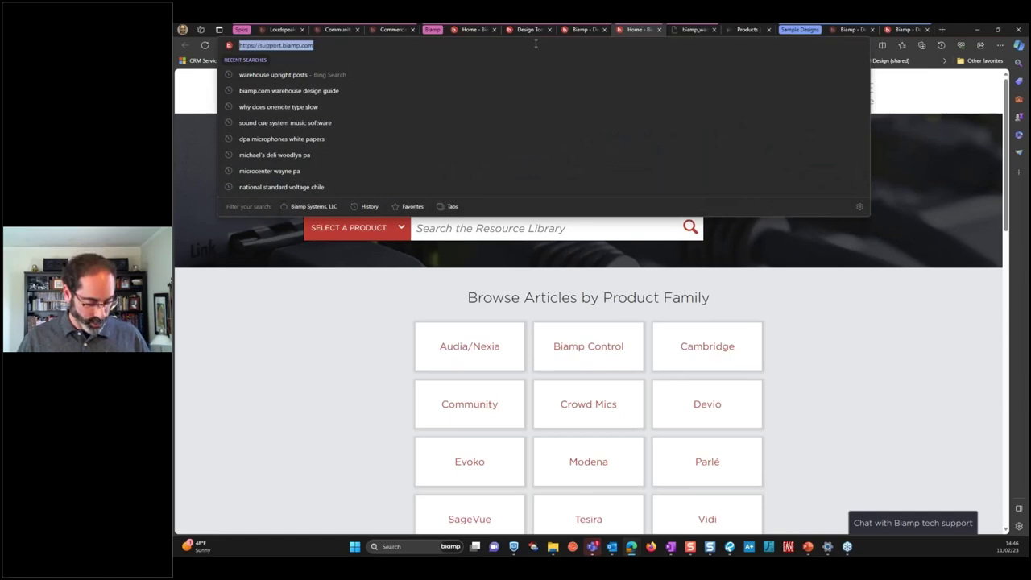
key(ctrl+v)
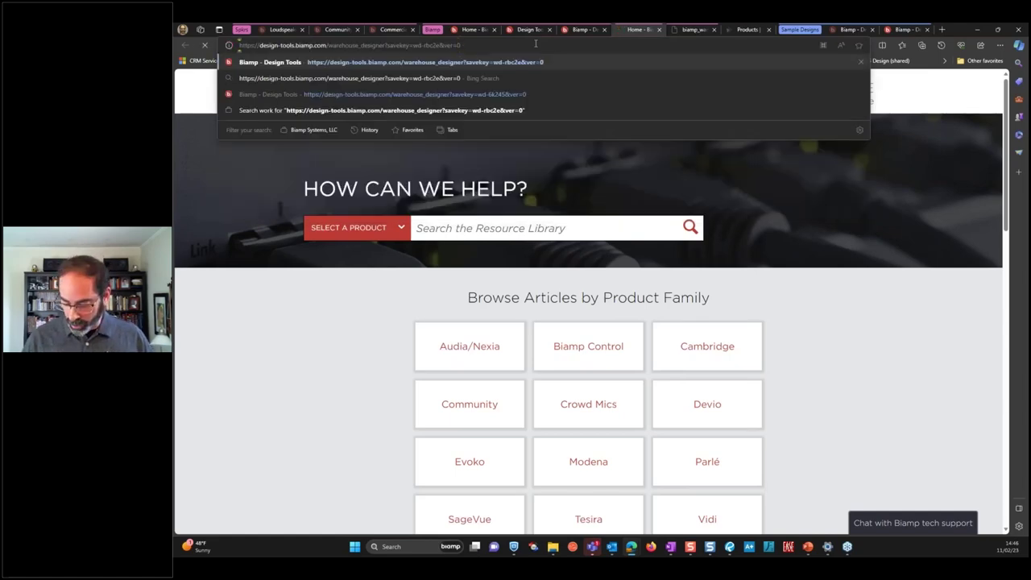
key(Return)
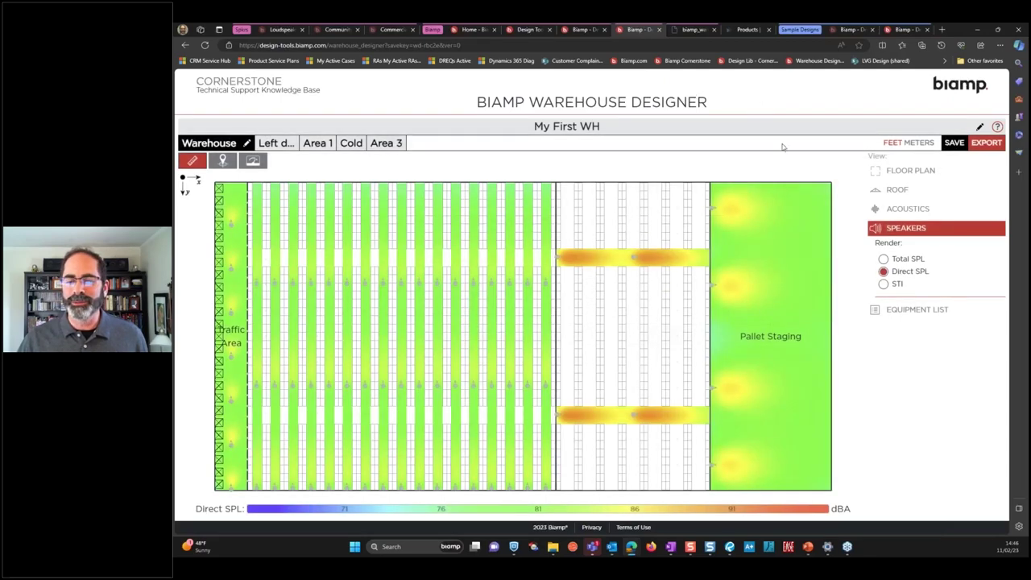
Step: Export the My First WH design report and examine its area details, speaker coverage and loudspeaker positioning tables
click(987, 143)
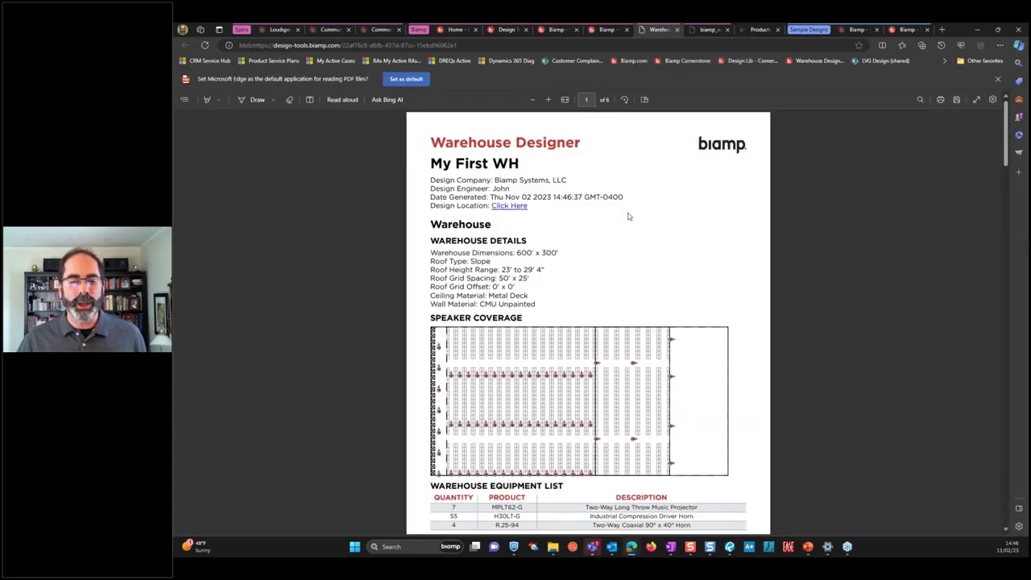
scroll(665, 223, down, 1)
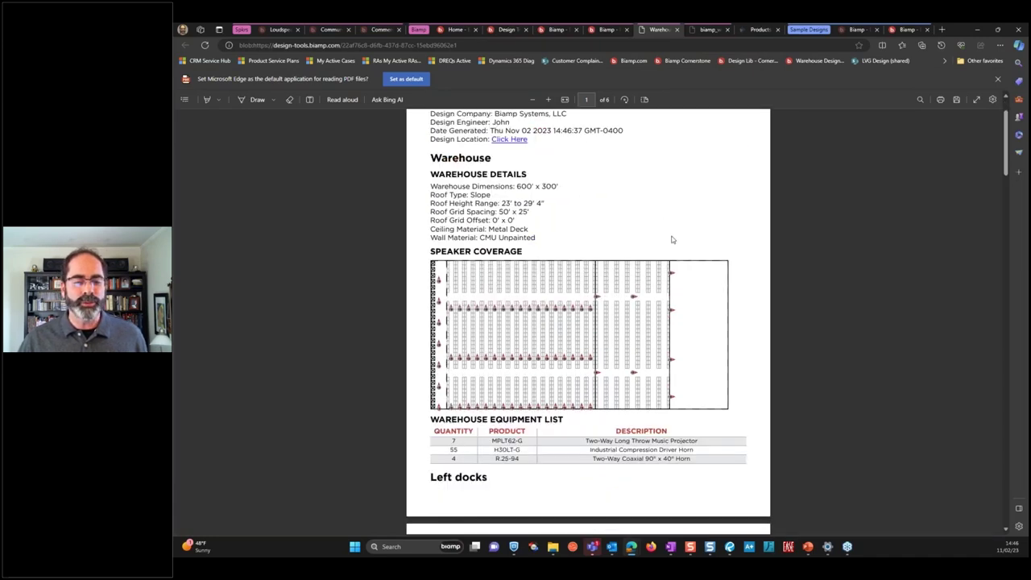
scroll(673, 240, down, 2)
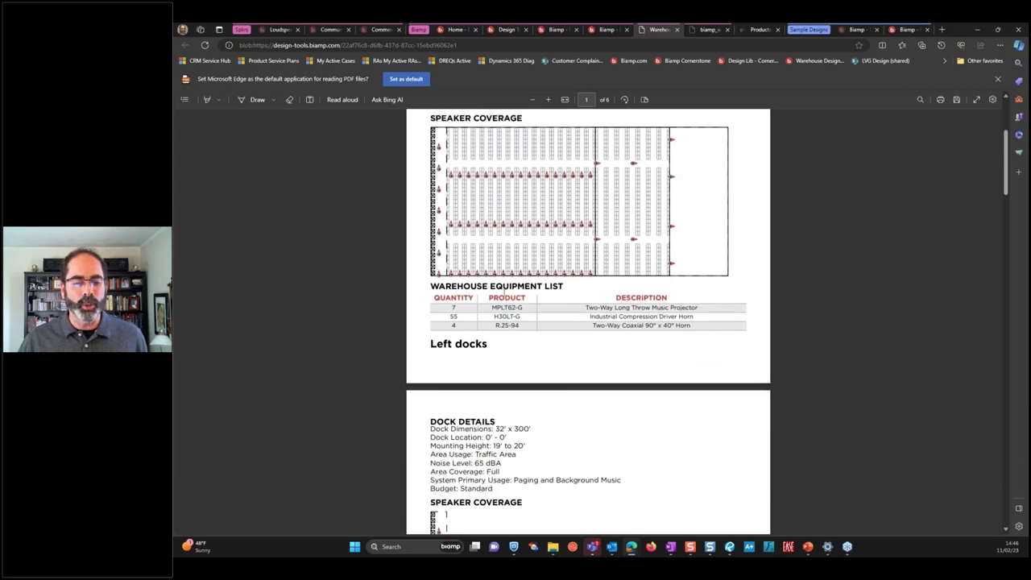
scroll(618, 321, down, 5)
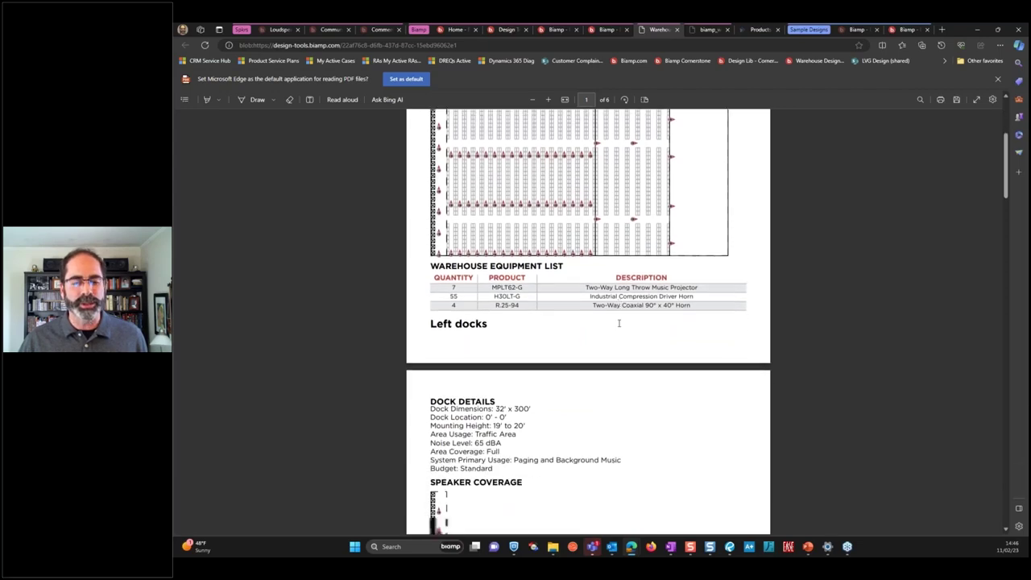
scroll(619, 320, down, 9)
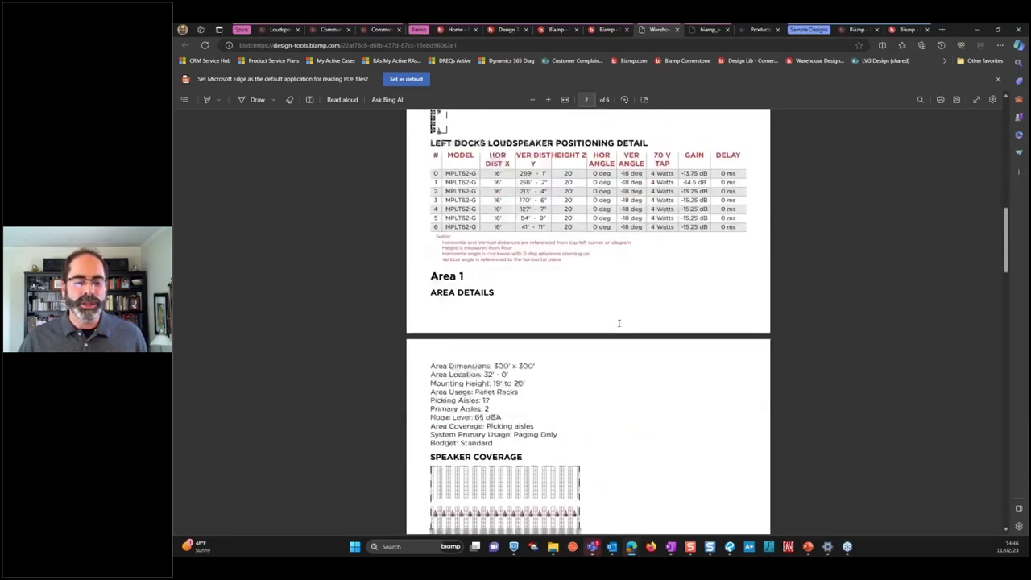
scroll(618, 323, down, 15)
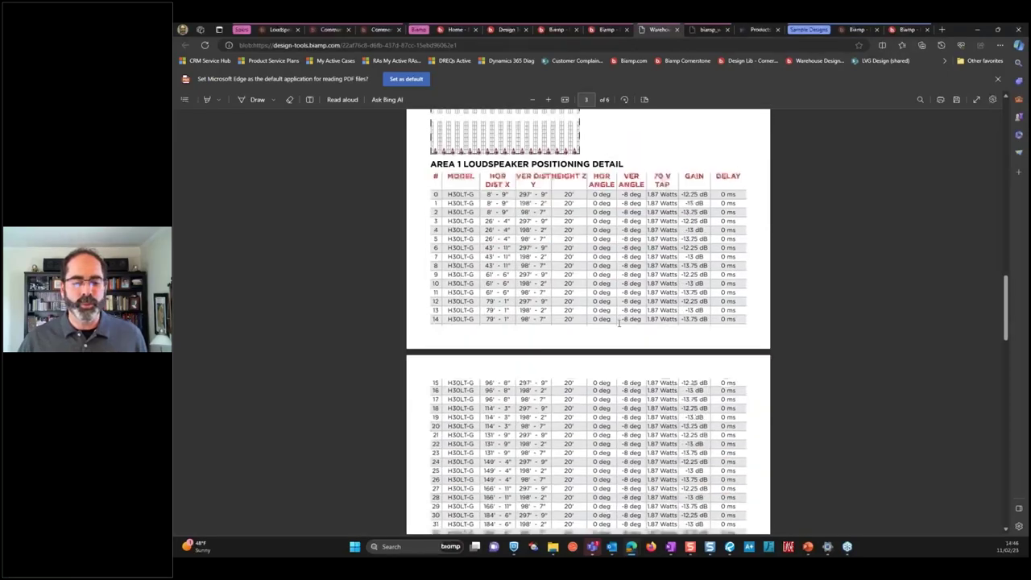
scroll(619, 322, down, 6)
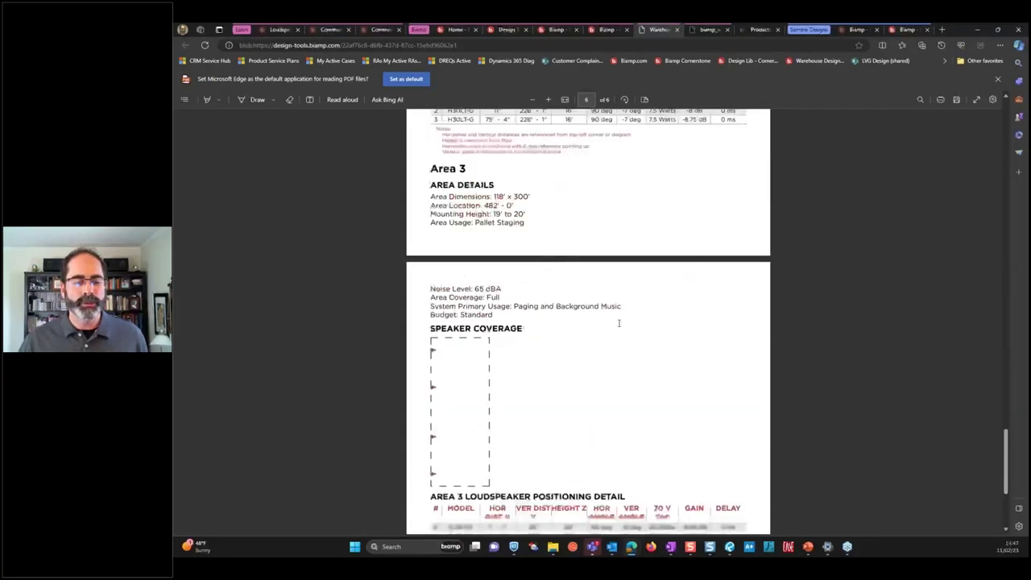
scroll(619, 322, up, 10)
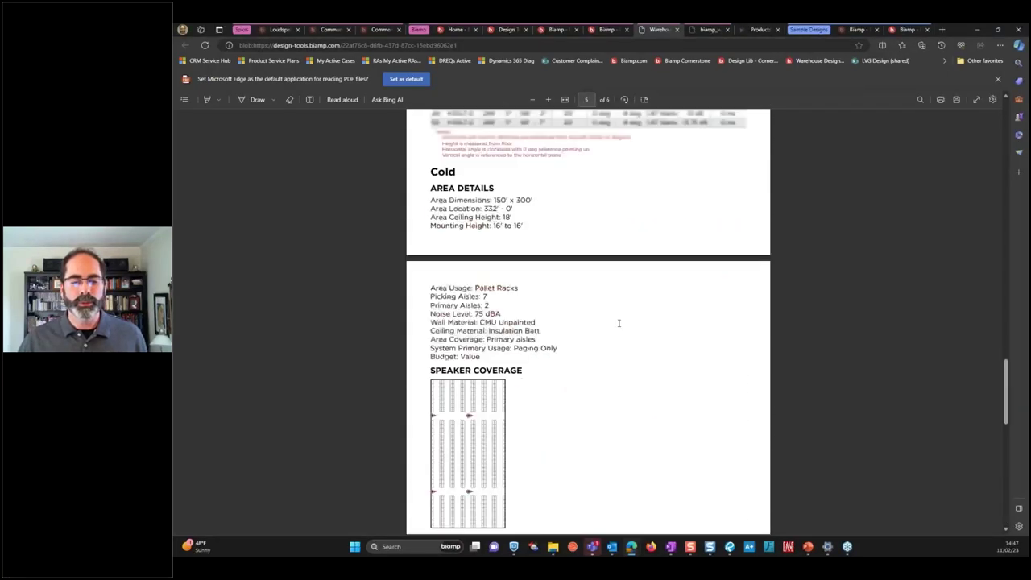
scroll(620, 323, up, 20)
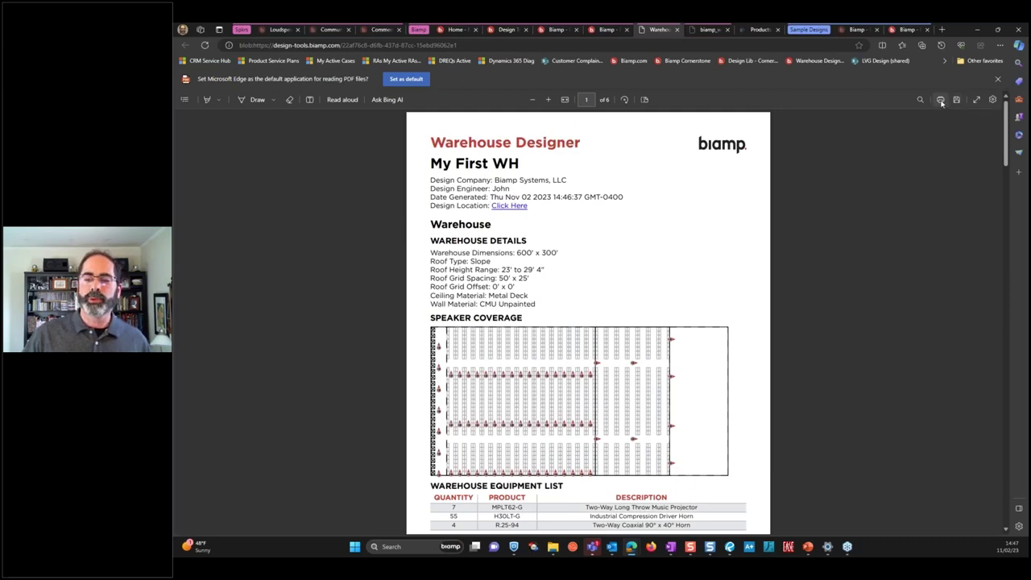
Step: Print the exported report with the Bluebeam PDF printer and save it as Warehouse Designer Report on the Desktop
click(941, 100)
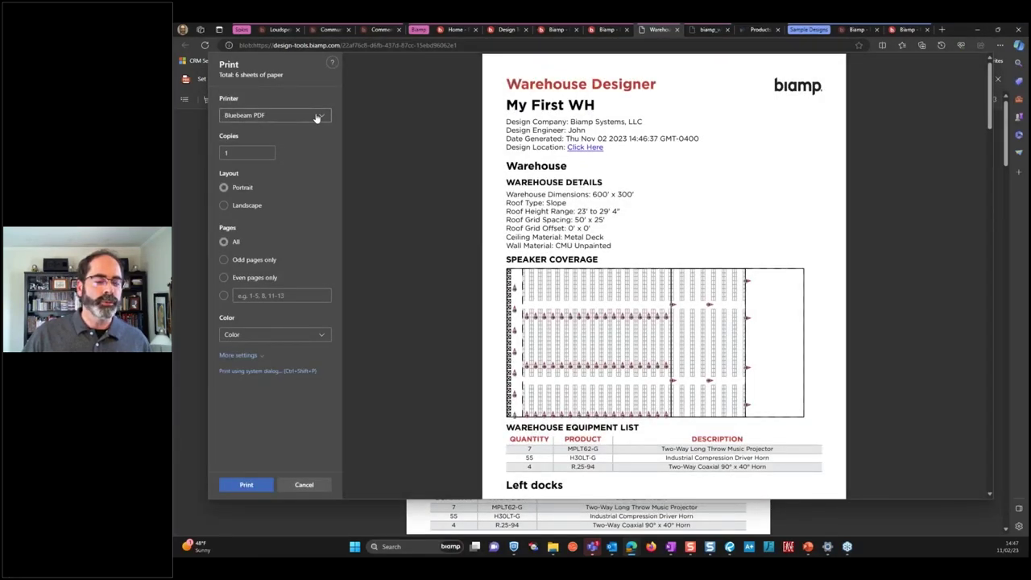
click(237, 490)
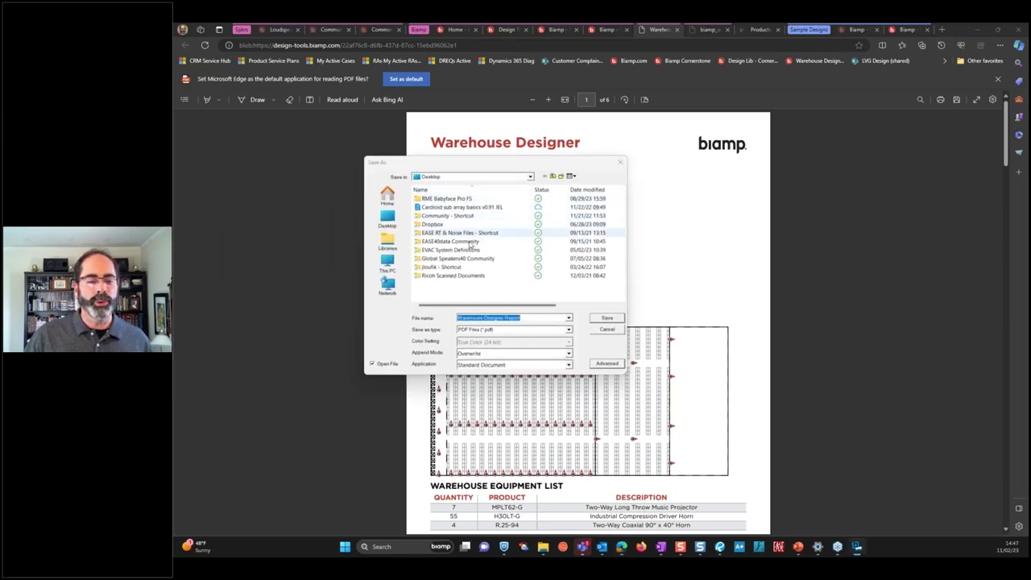
click(601, 319)
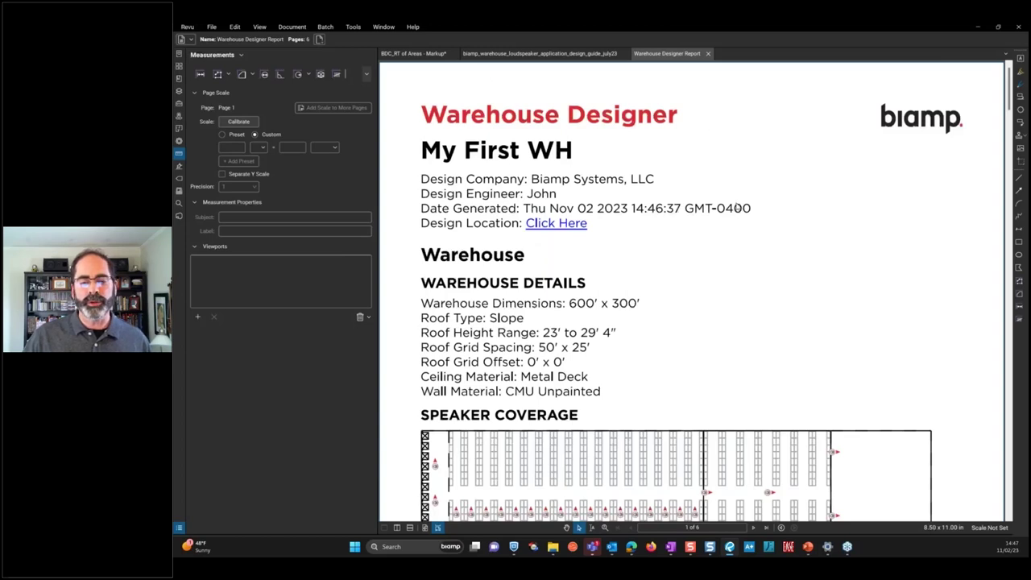
Step: View the whole first page of the printed report in Bluebeam Revu, and close both report copies to return to the design
click(439, 528)
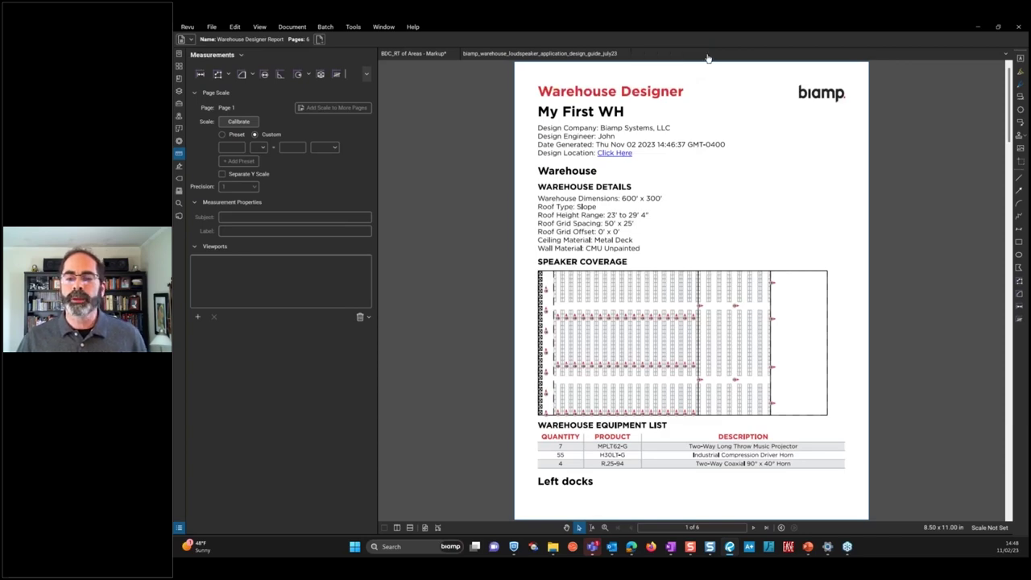
click(708, 58)
click(977, 27)
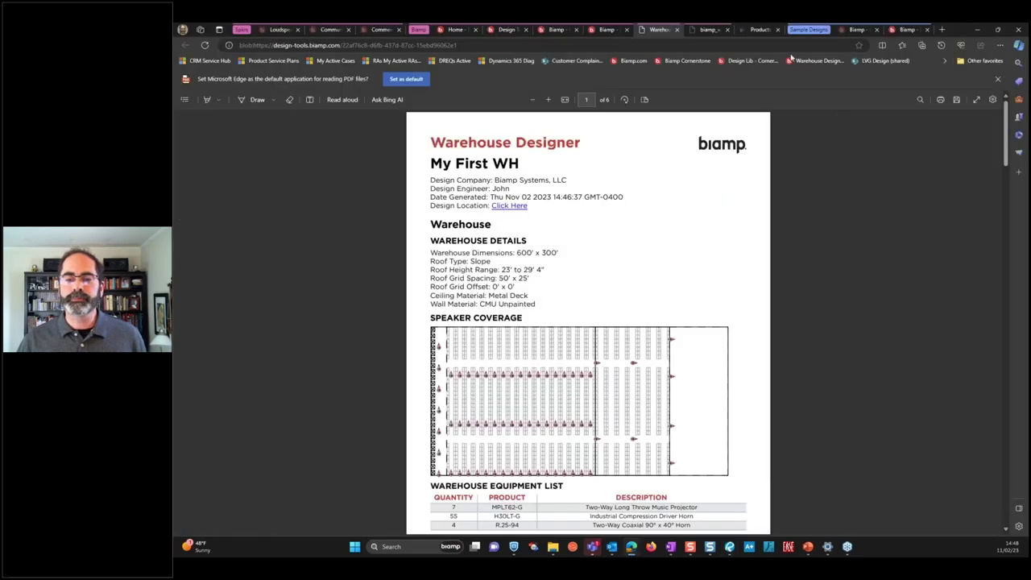
click(677, 30)
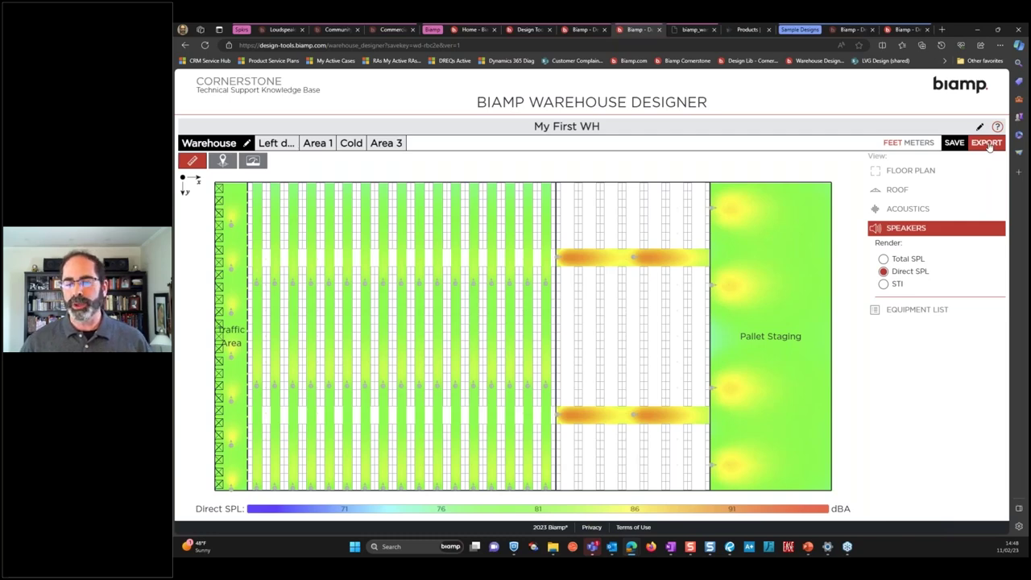
Step: Review the STI coverage of the whole warehouse and Area 3, and examine Area 3's design priority and acoustics settings
click(887, 285)
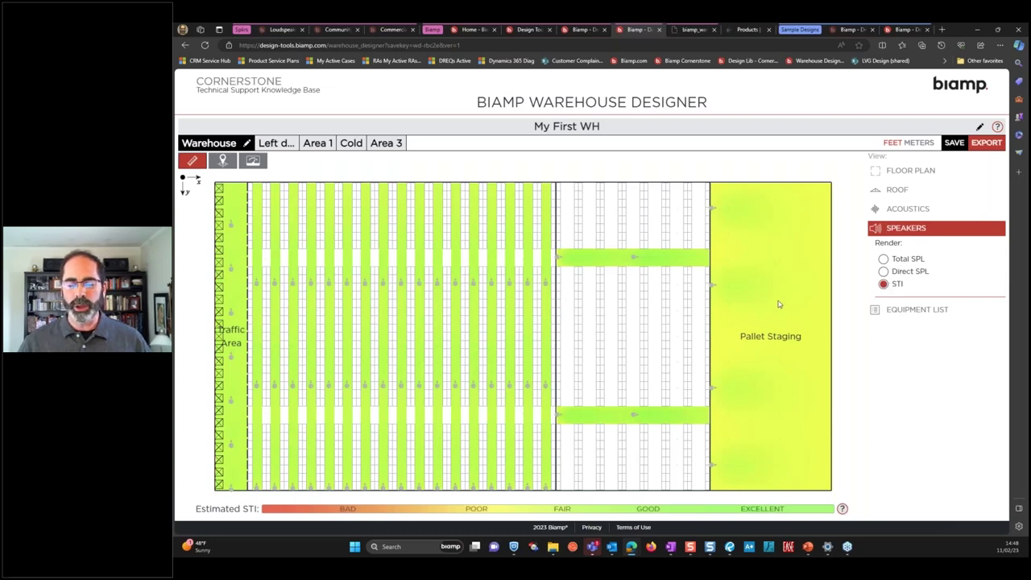
click(390, 142)
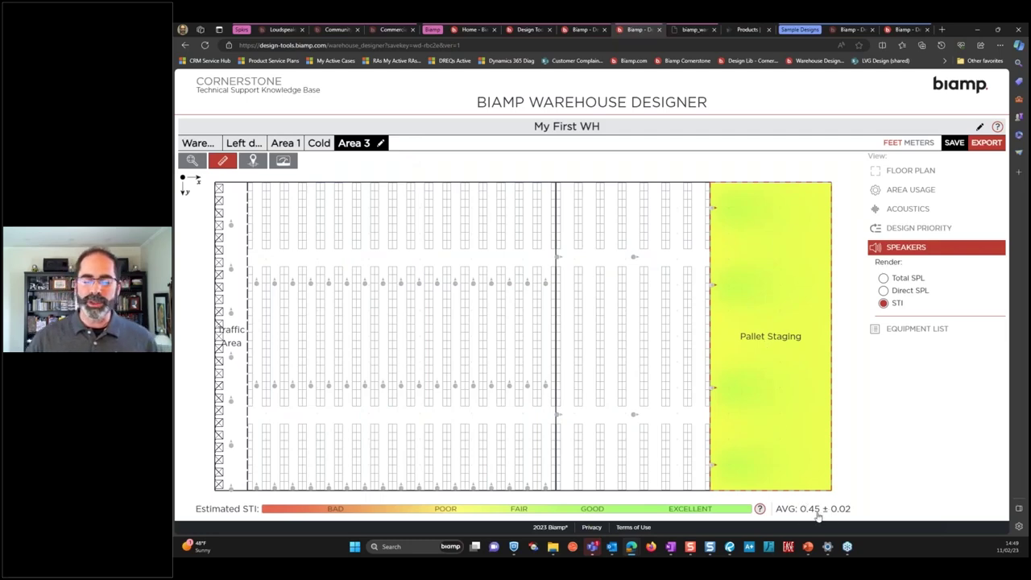
click(920, 230)
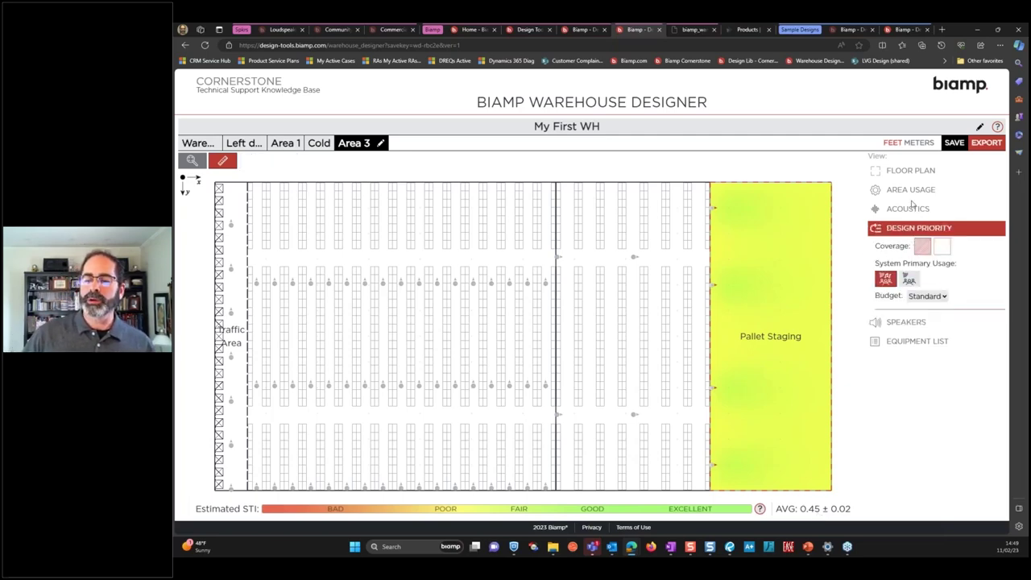
click(909, 209)
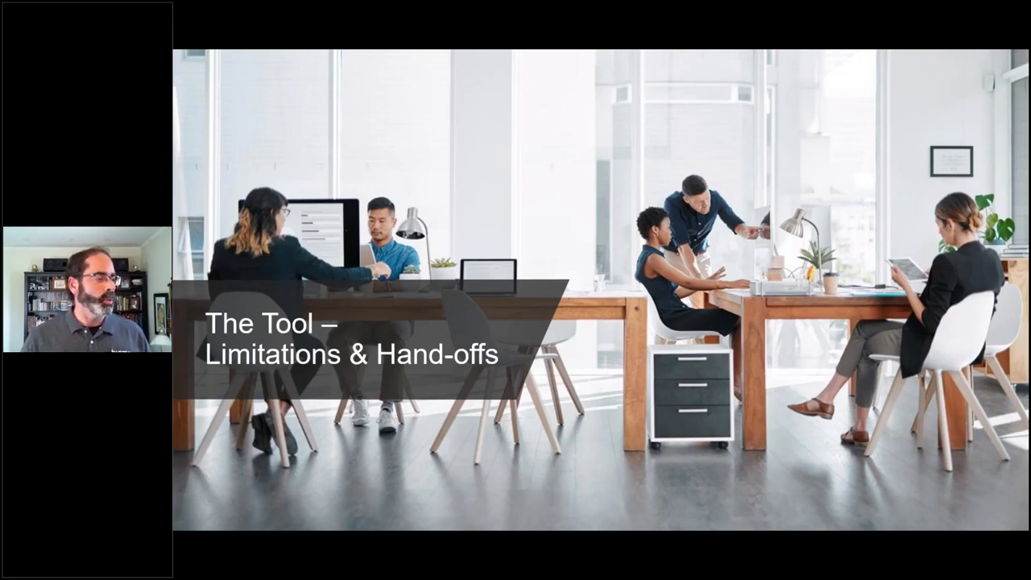
key(Right)
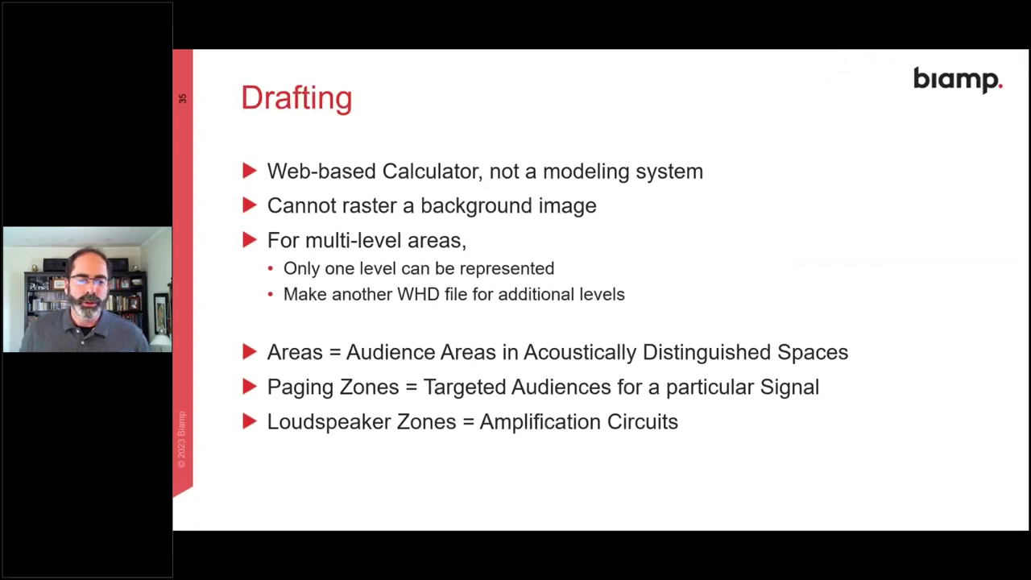